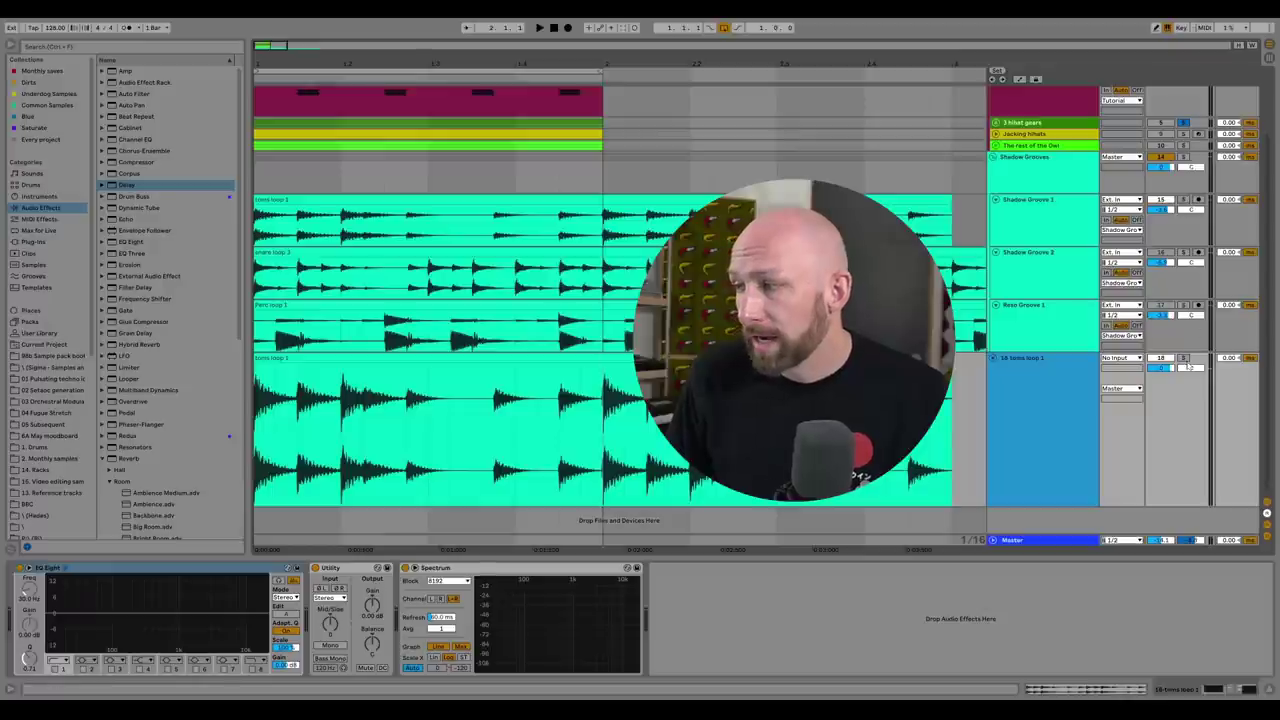
Solo the toms loop track and stop playback after listening to it alone.
left_click(1183, 358)
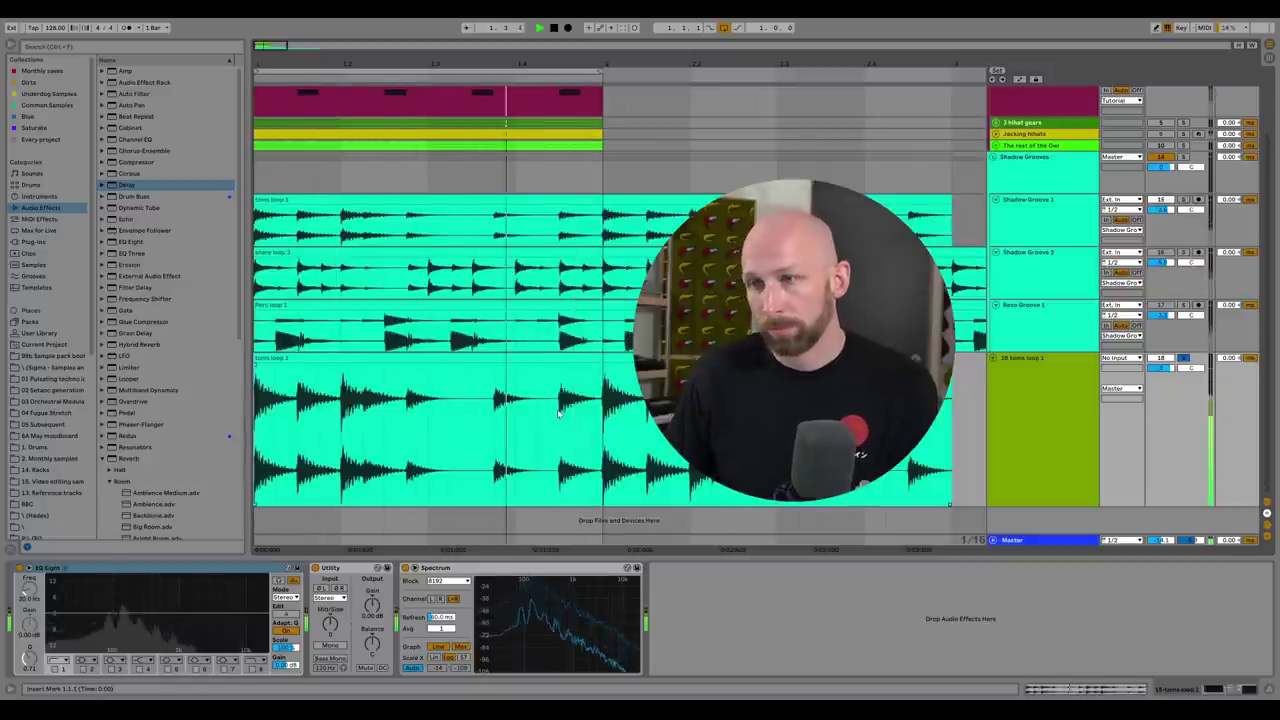
key("space")
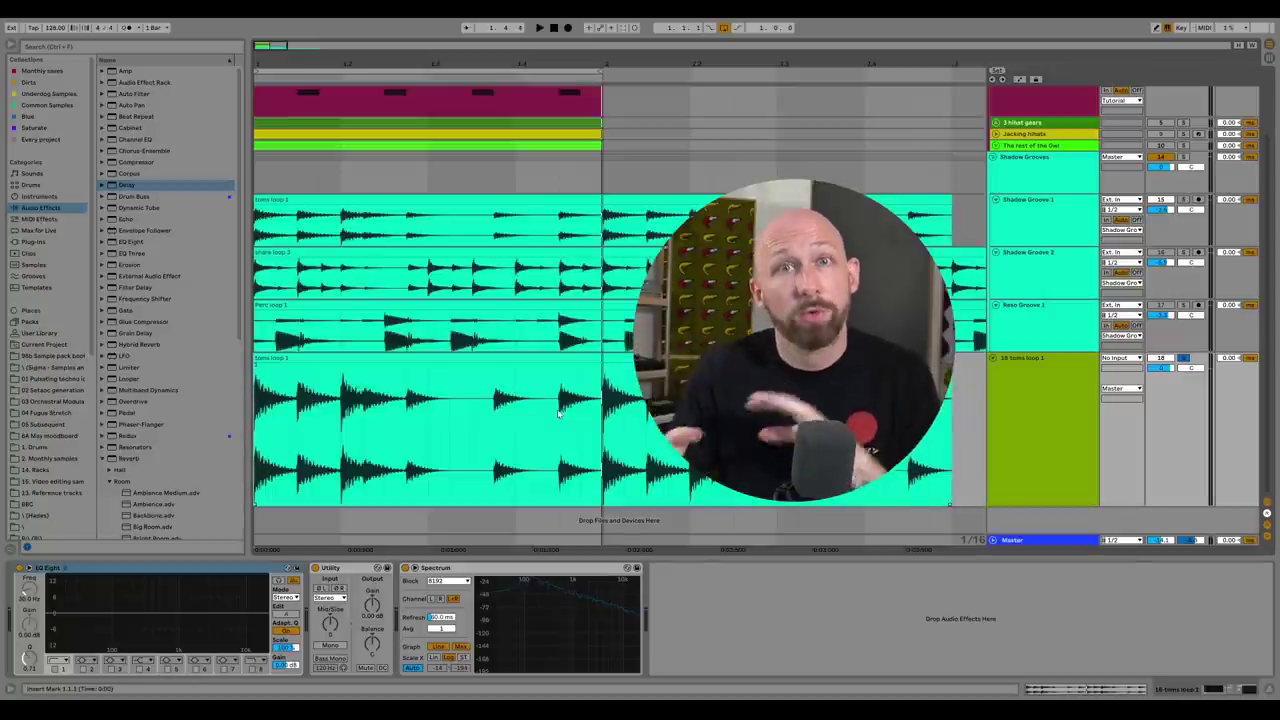
Insert a Vocoder at the start of the toms loop chain, before EQ Eight.
left_click(103, 459)
scroll(116, 520, "down", 1)
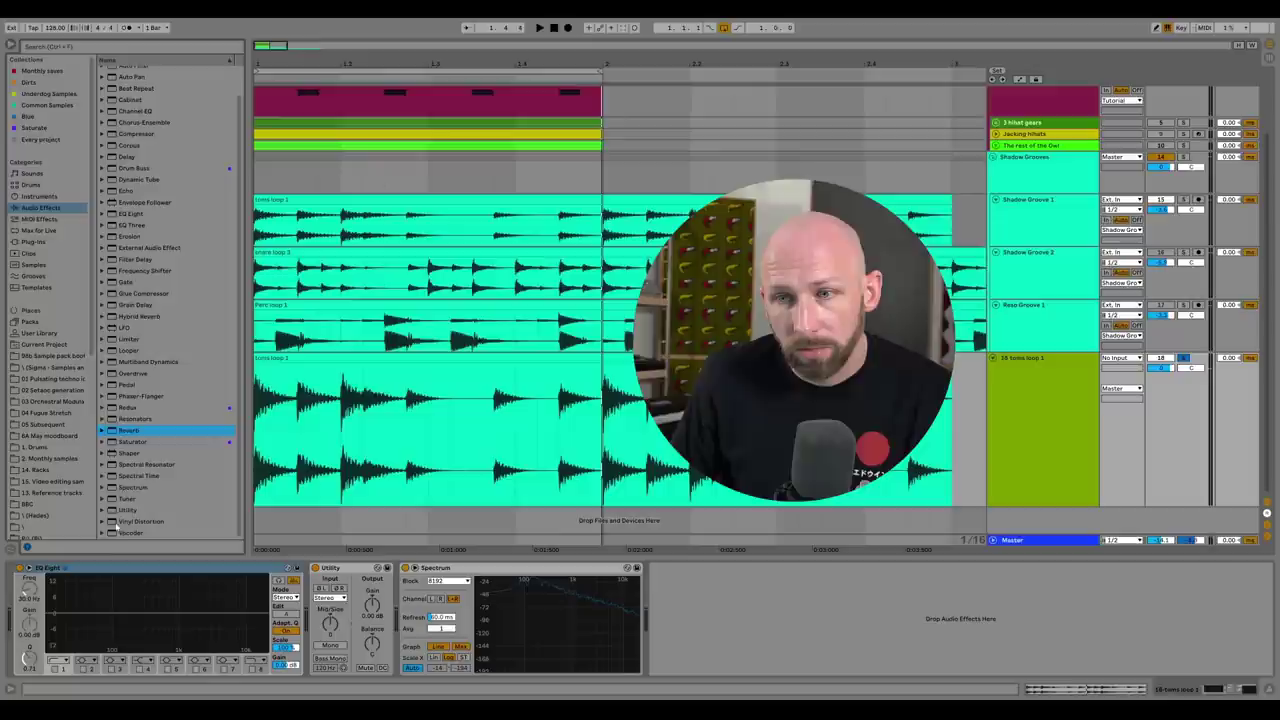
left_click_drag(98, 600, 94, 604)
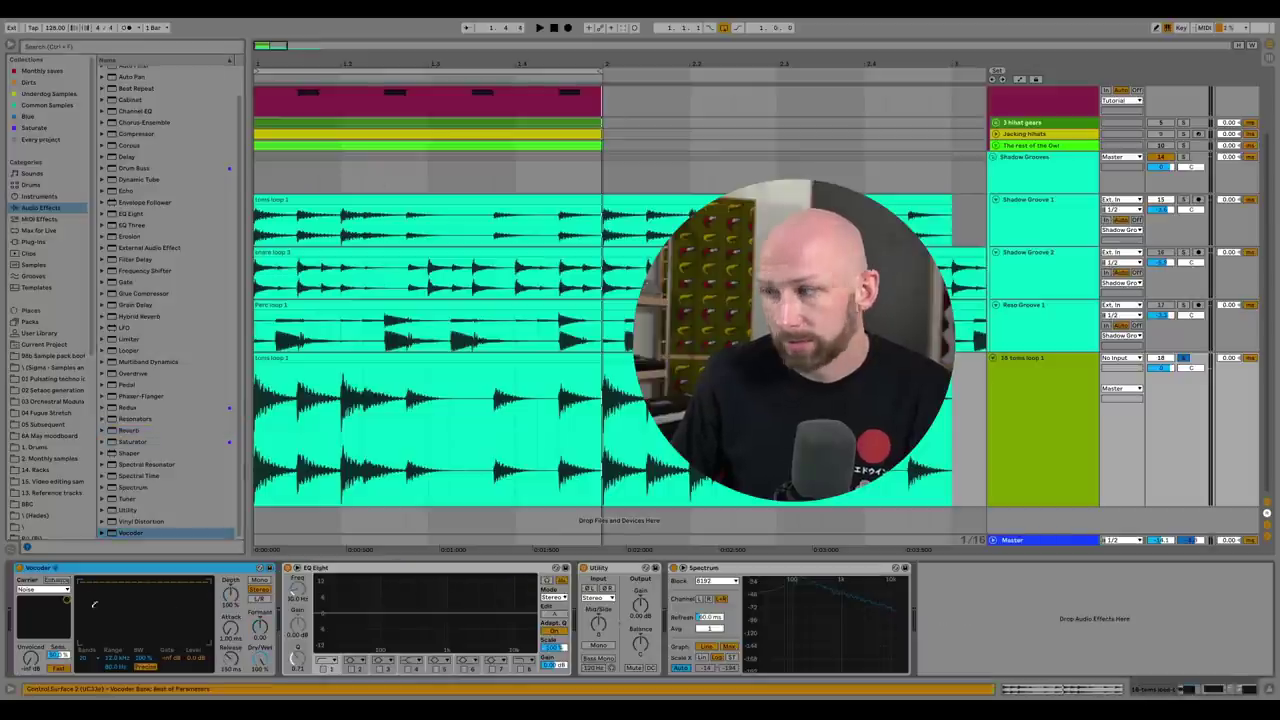
Audition the vocoded toms and lengthen the Vocoder Release to 455 ms.
key("space")
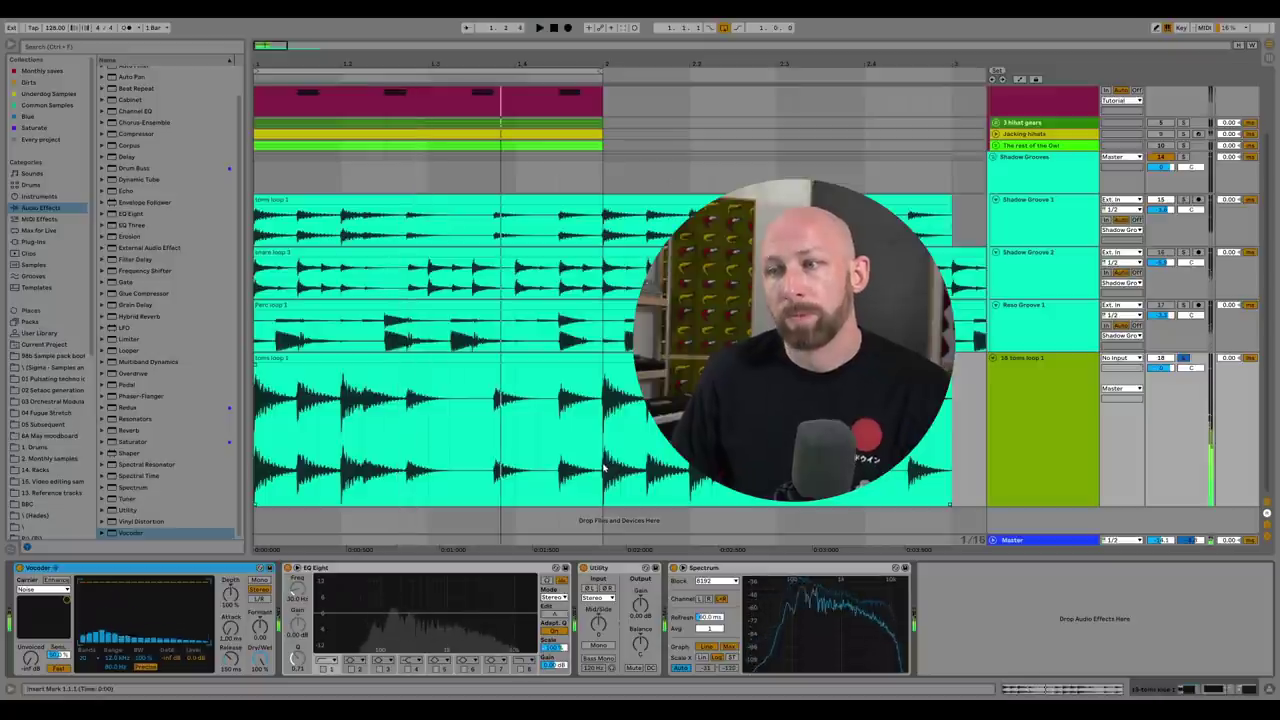
key("space")
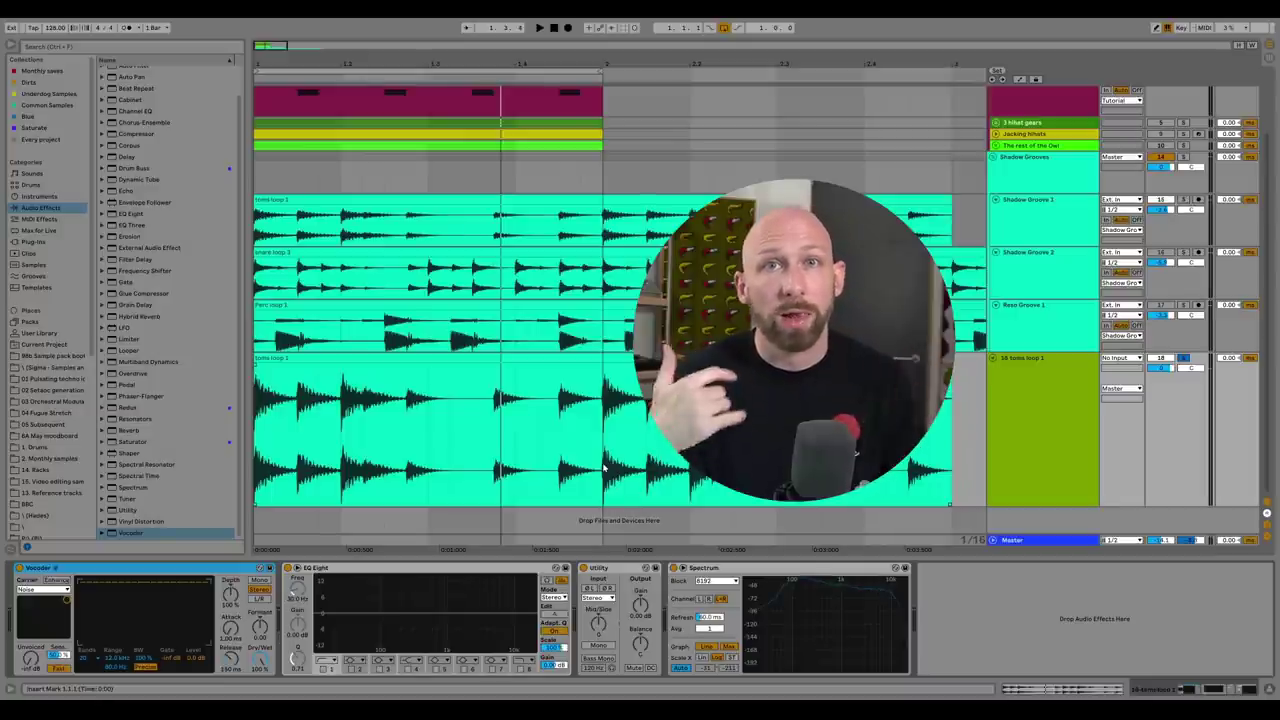
key("space")
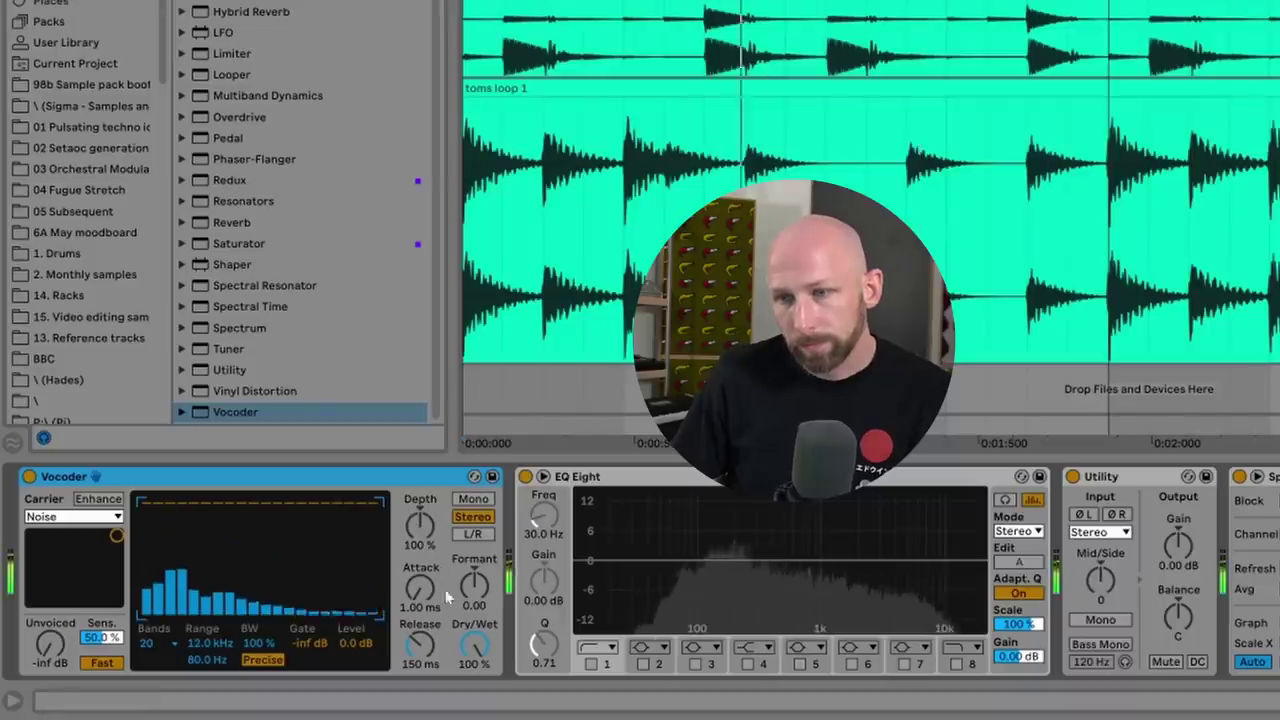
left_click_drag(420, 645, 474, 630)
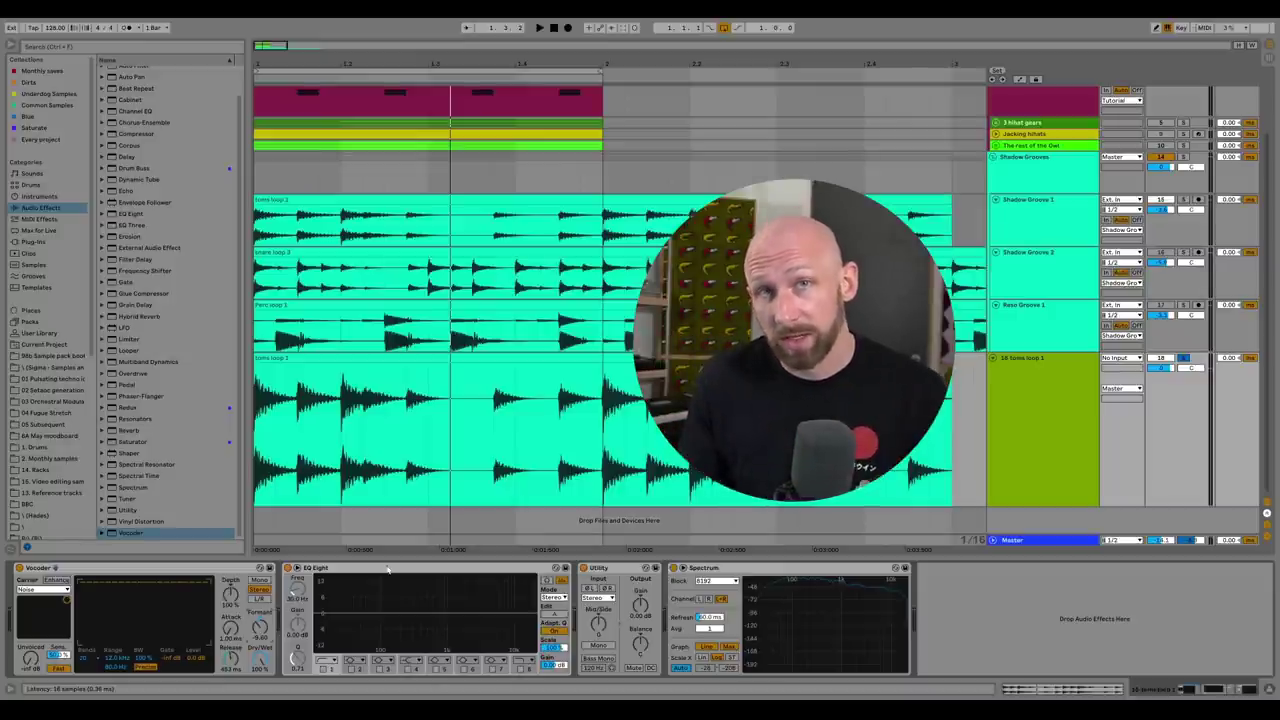
Enable EQ Eight band 8 as a low-pass and sweep its cutoff to about 521 Hz while playing.
left_click(410, 569)
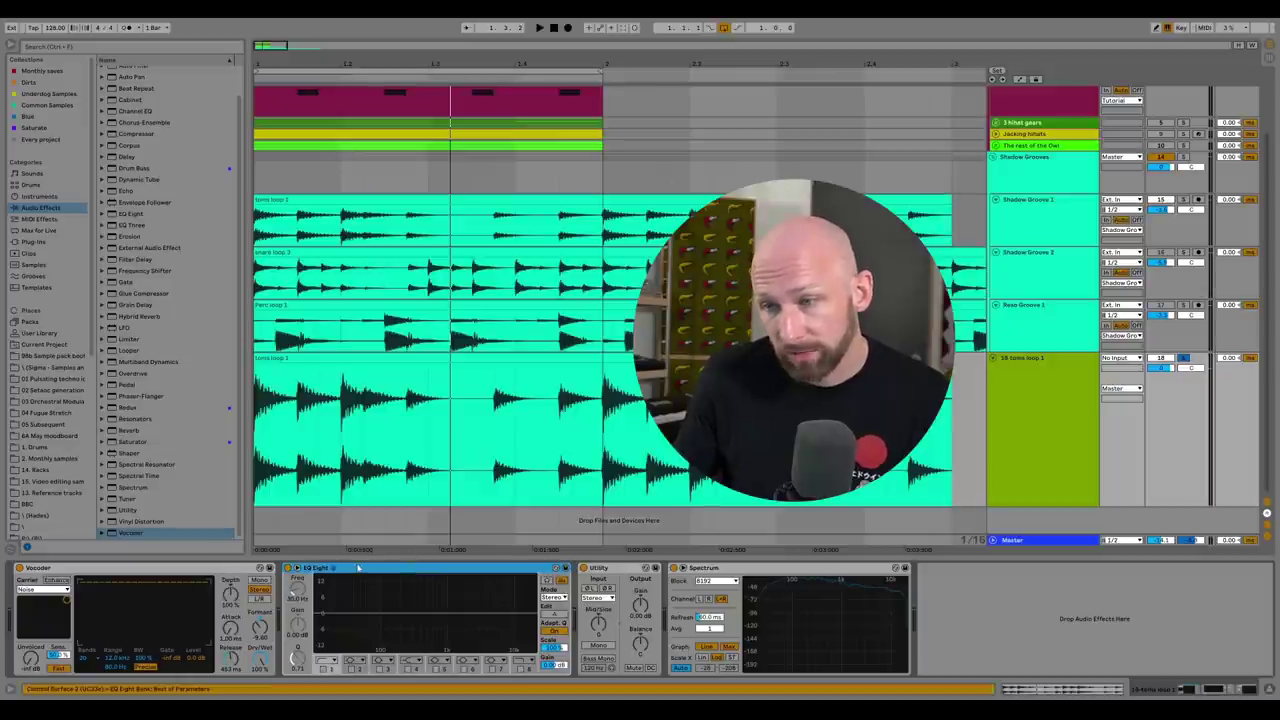
left_click(519, 670)
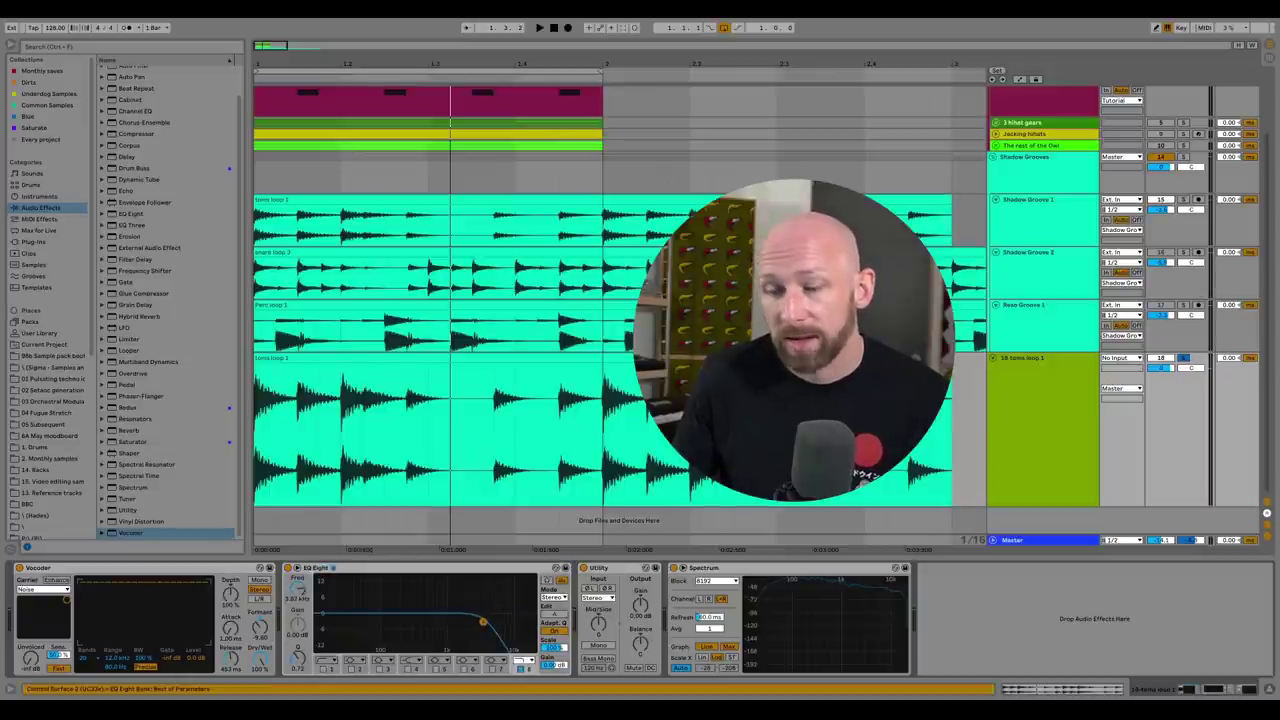
left_click_drag(483, 622, 472, 622)
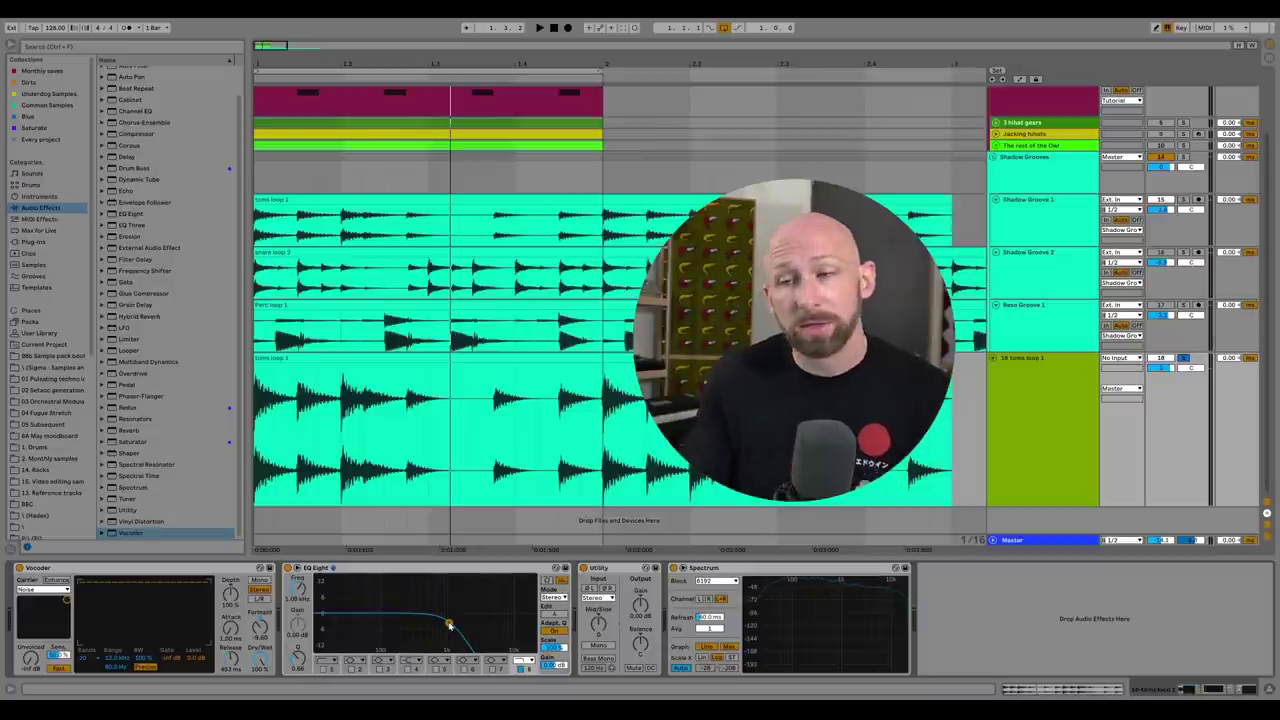
key("space")
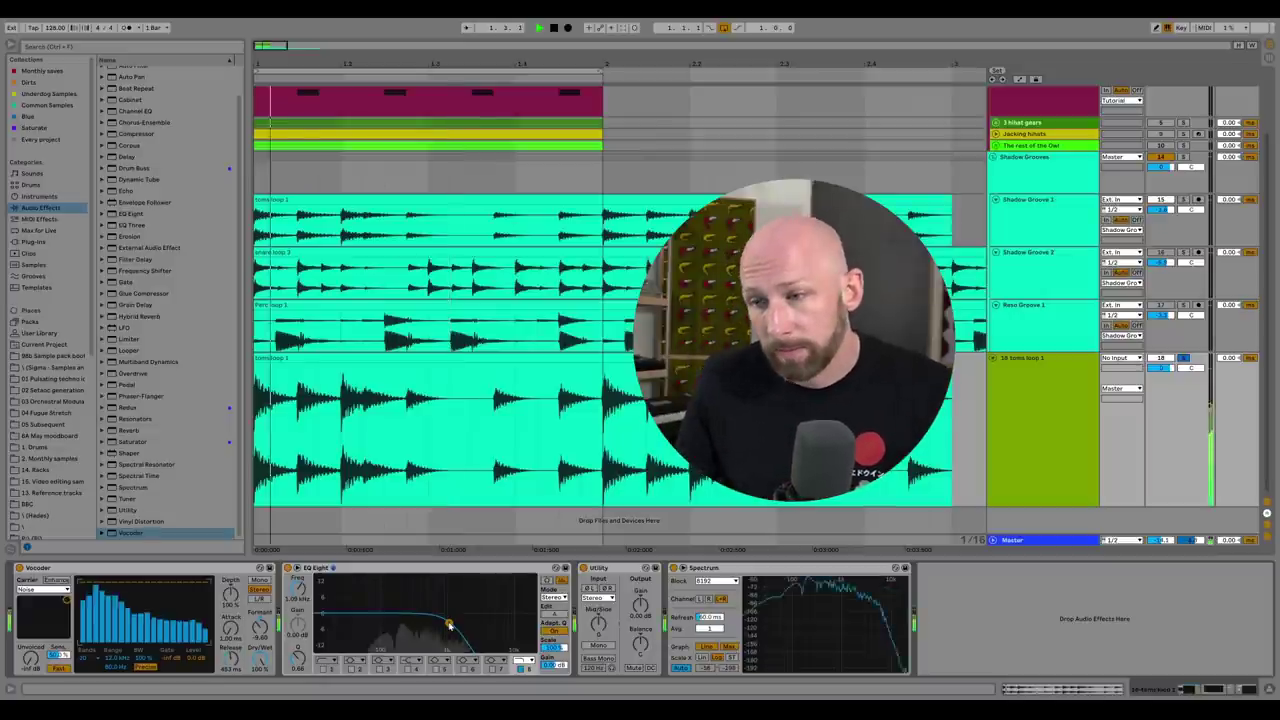
left_click_drag(449, 624, 514, 622)
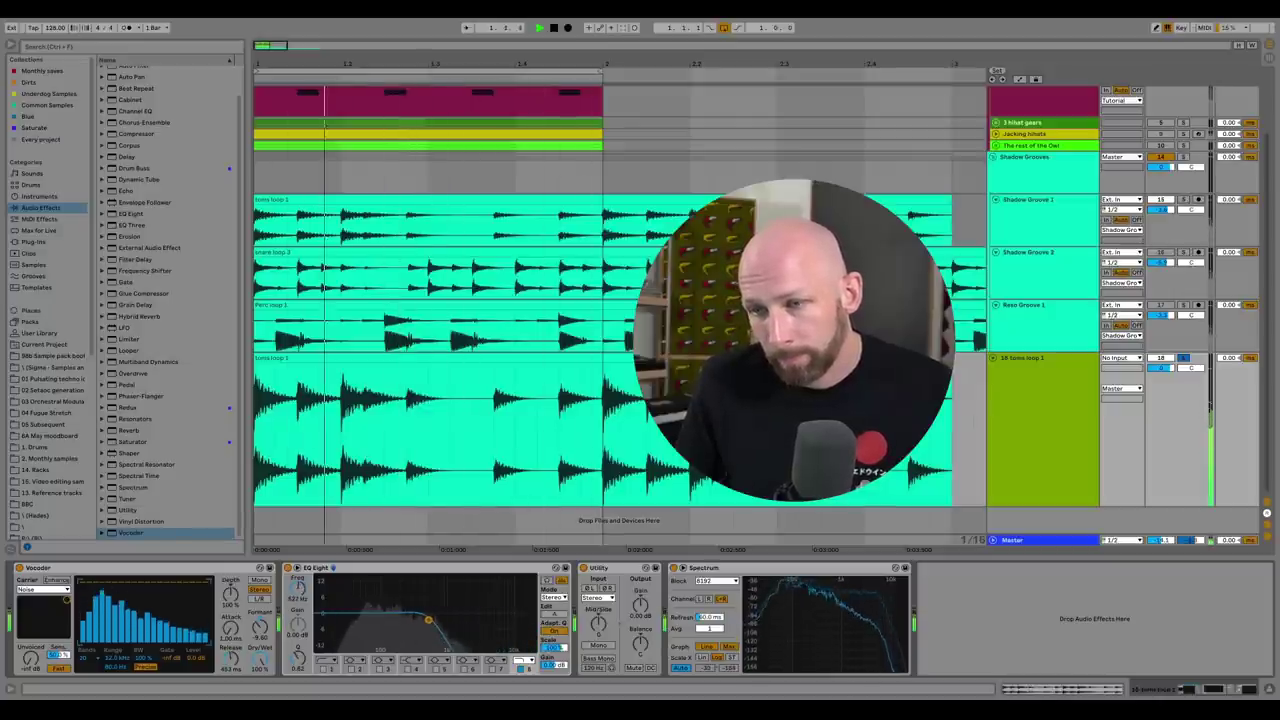
key("space")
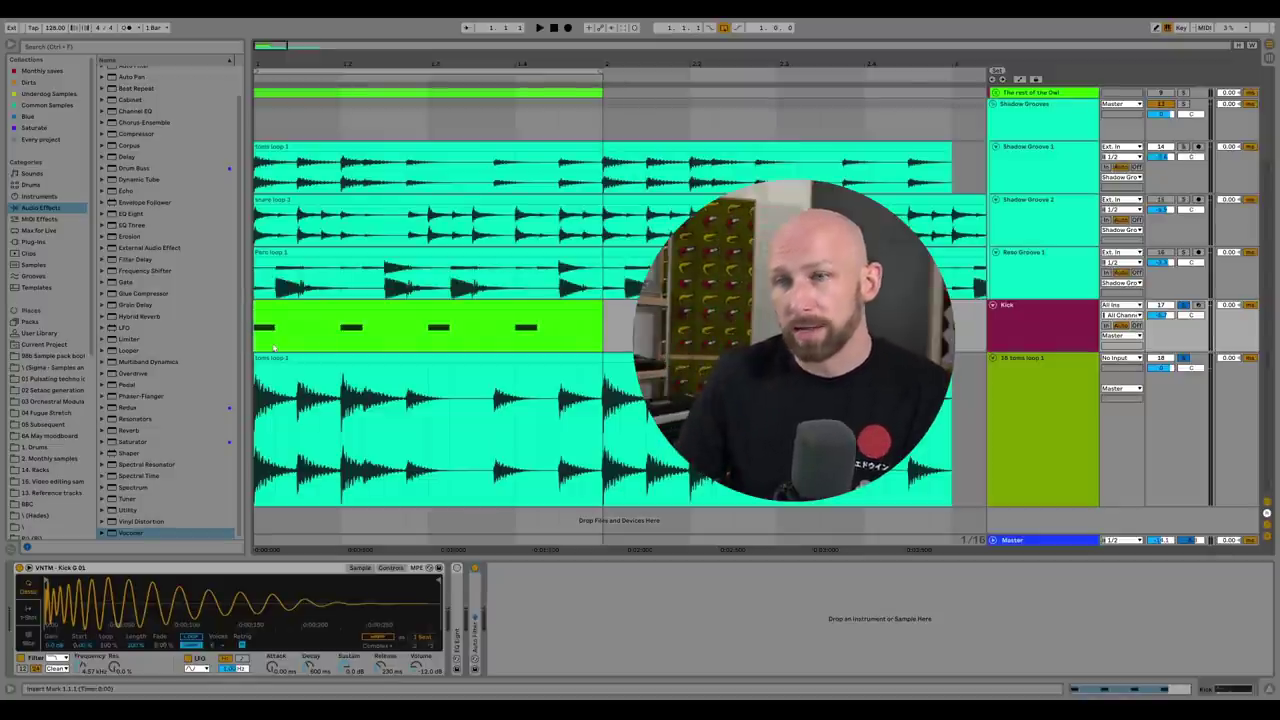
key("space")
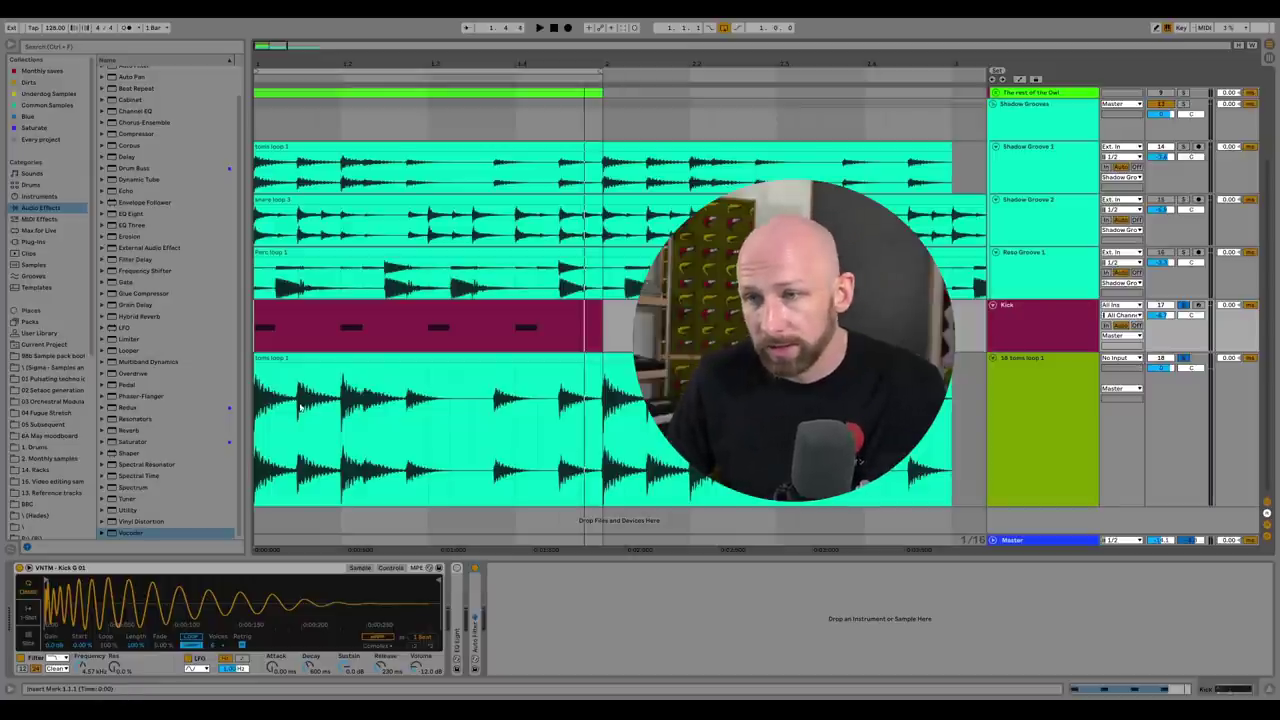
left_click_drag(299, 407, 471, 403)
key("Delete")
key("Delete")
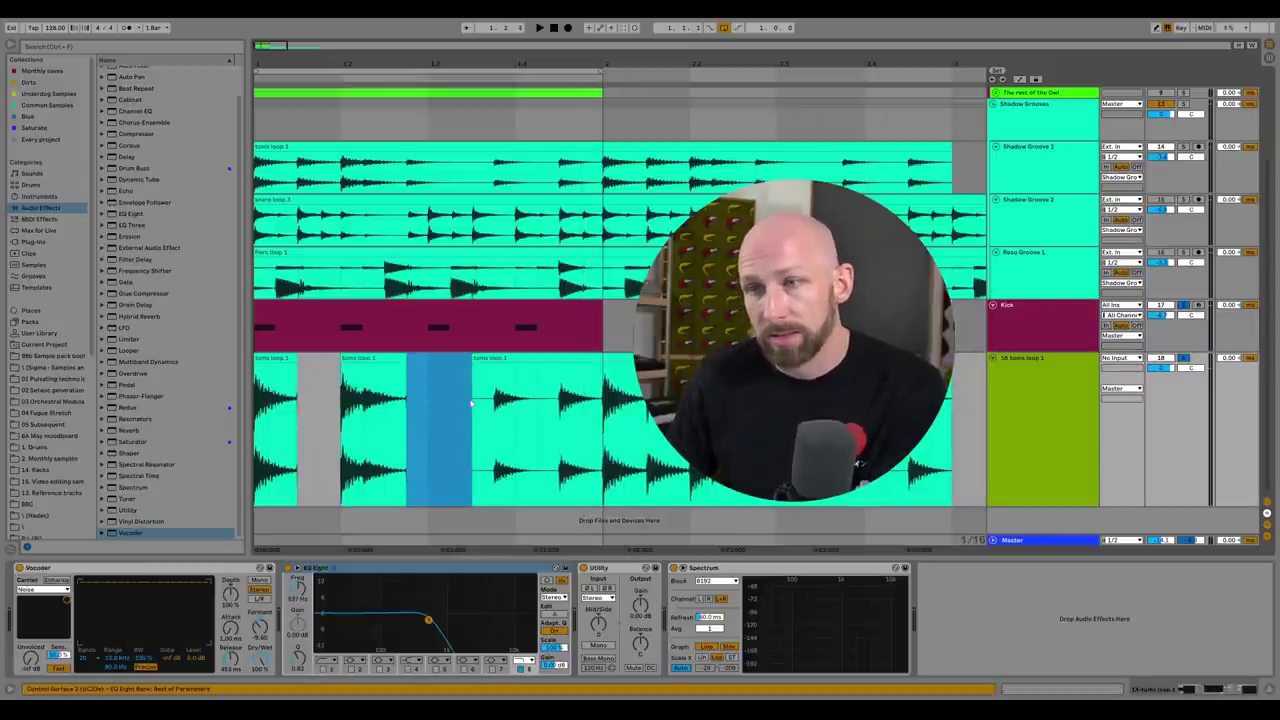
key("ctrl+z")
key("ctrl+z")
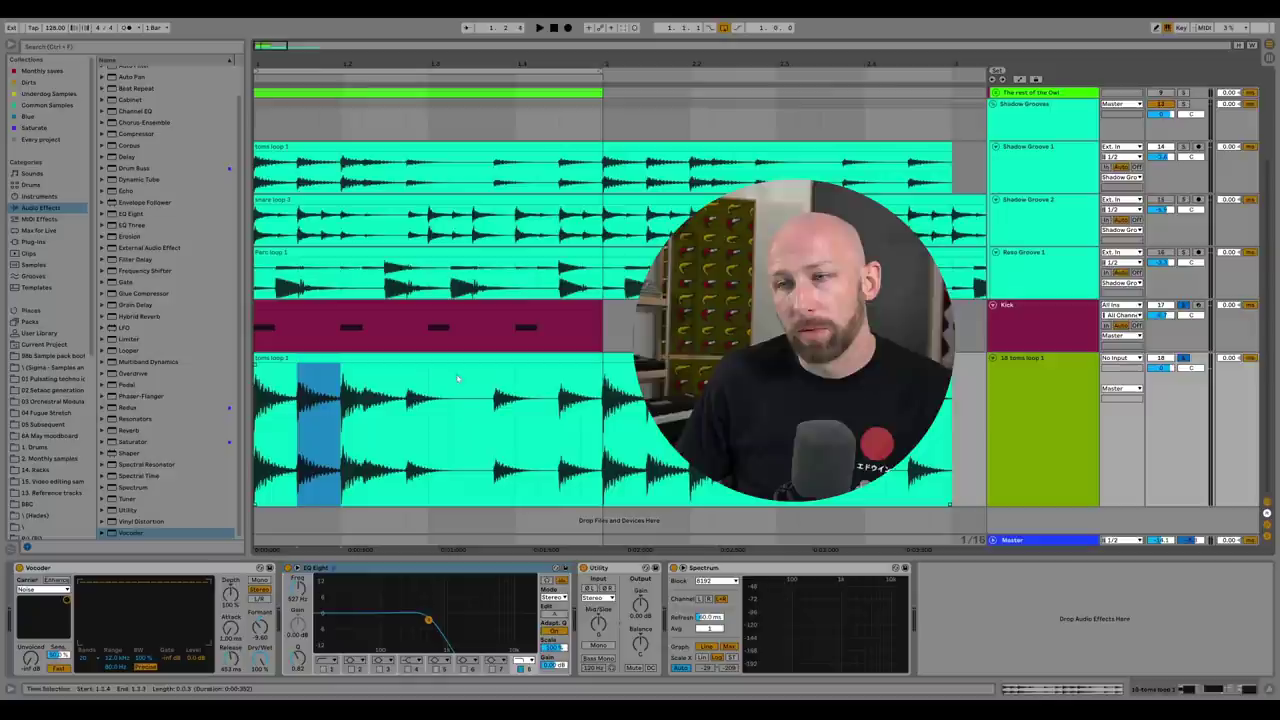
left_click(406, 360)
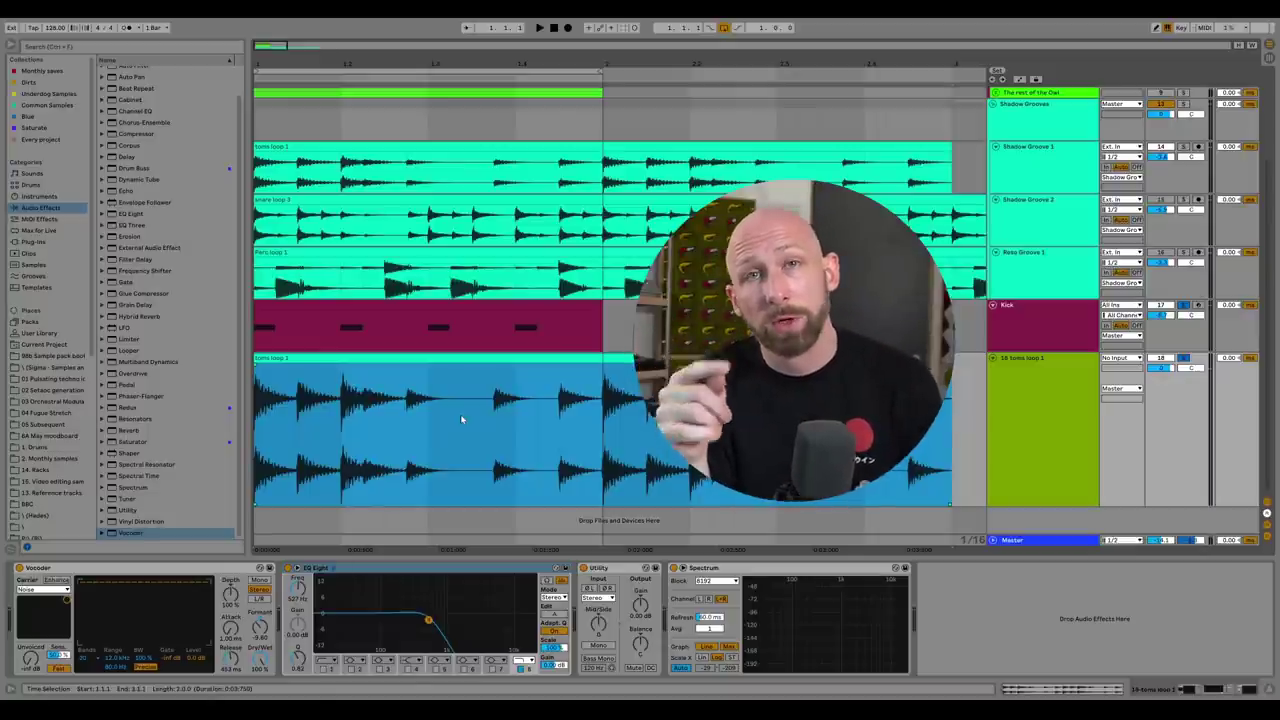
Show the Utility Gain envelope in the toms clip and enlarge the envelope view.
left_click(628, 570)
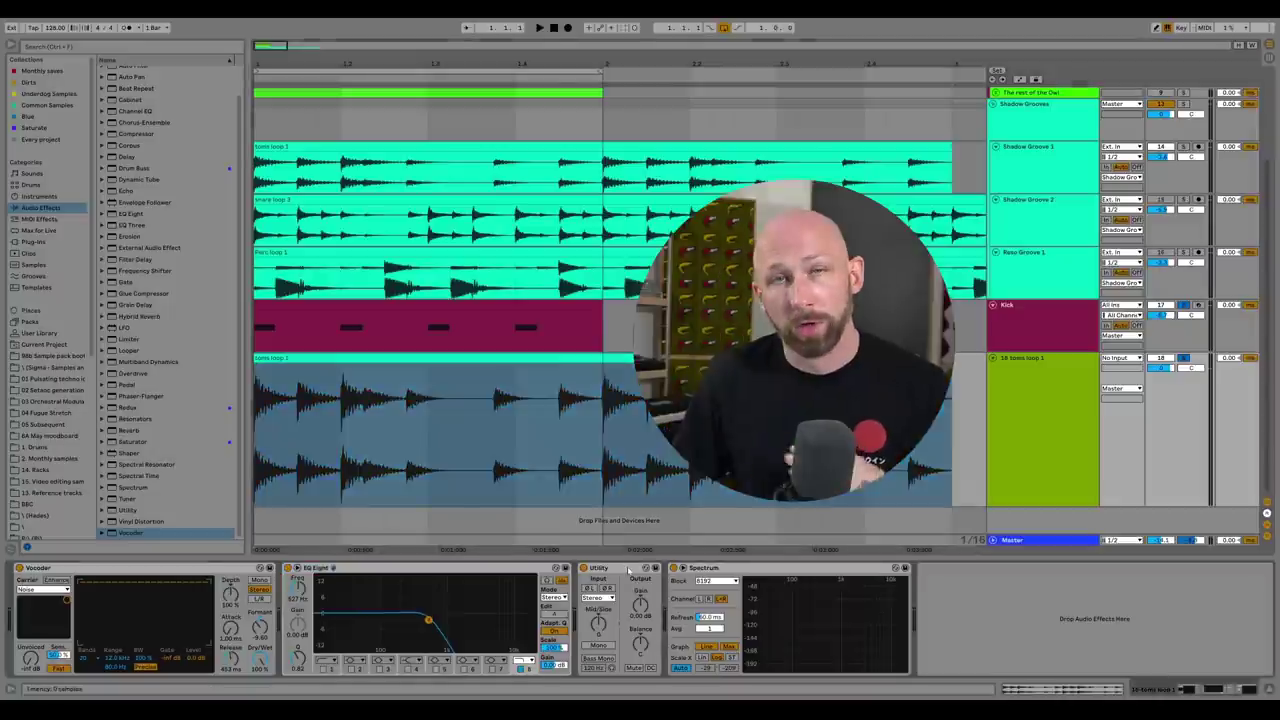
right_click(640, 603)
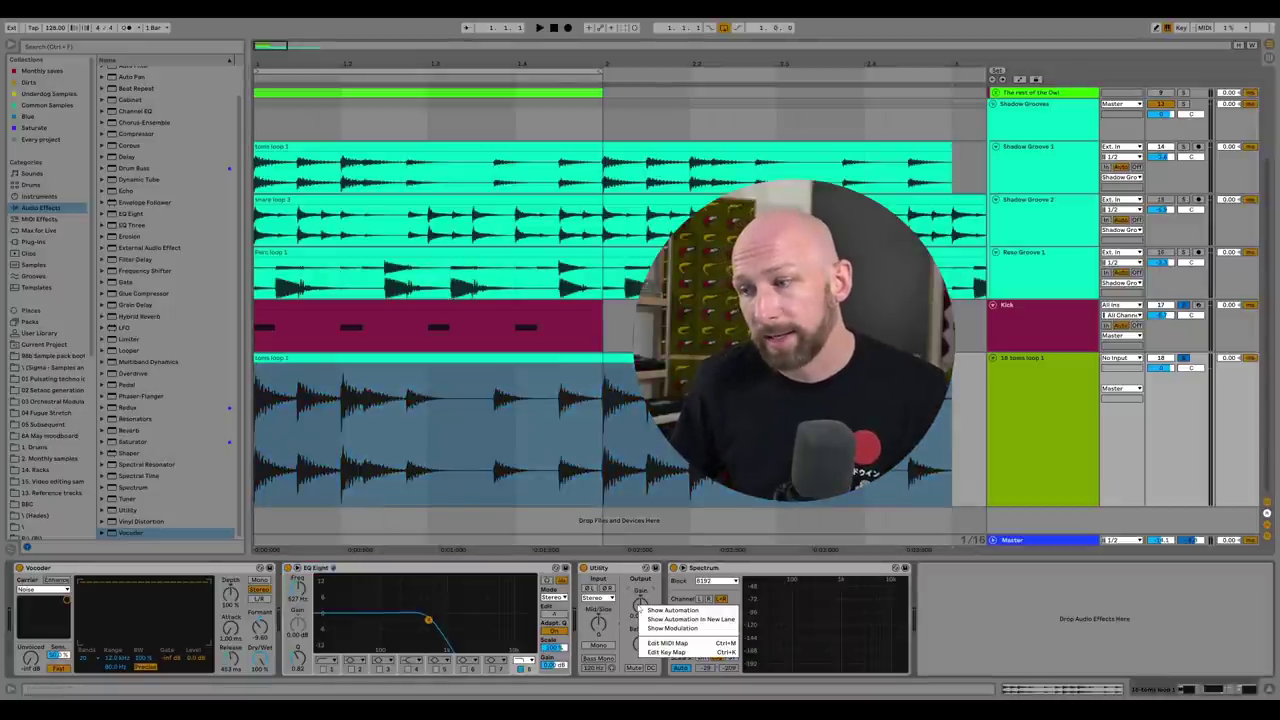
left_click(670, 629)
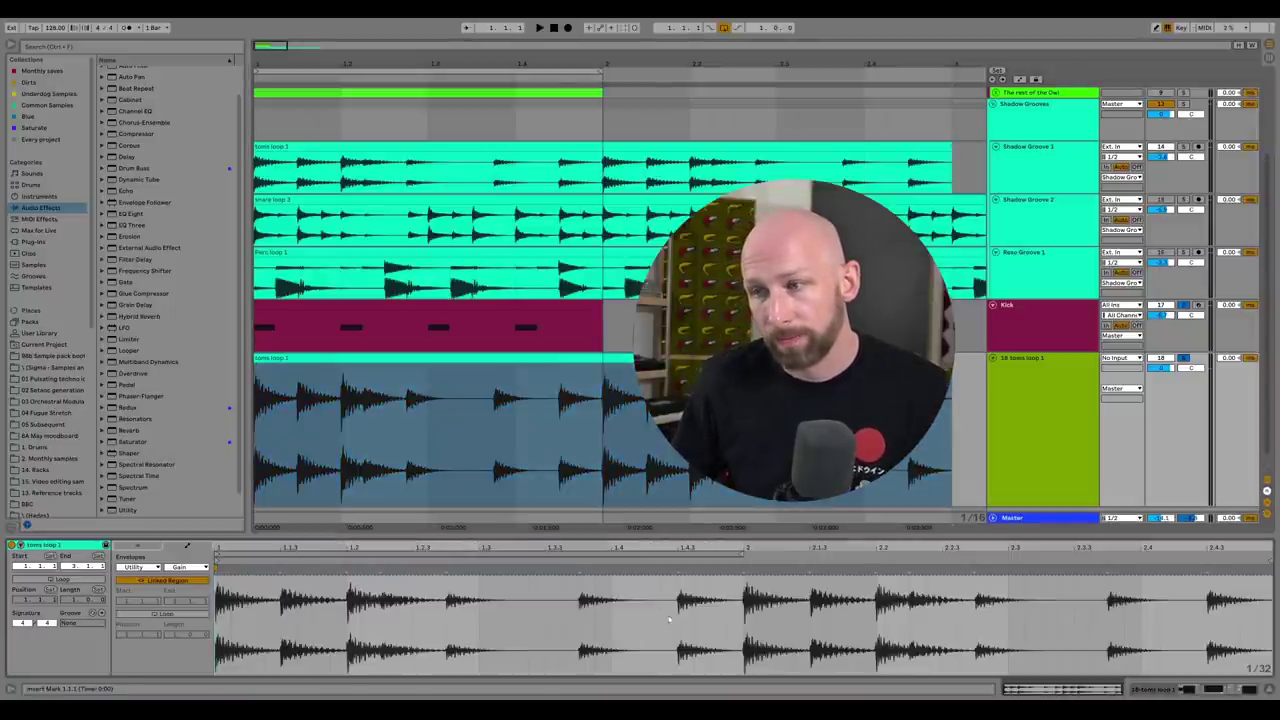
left_click_drag(646, 536, 646, 296)
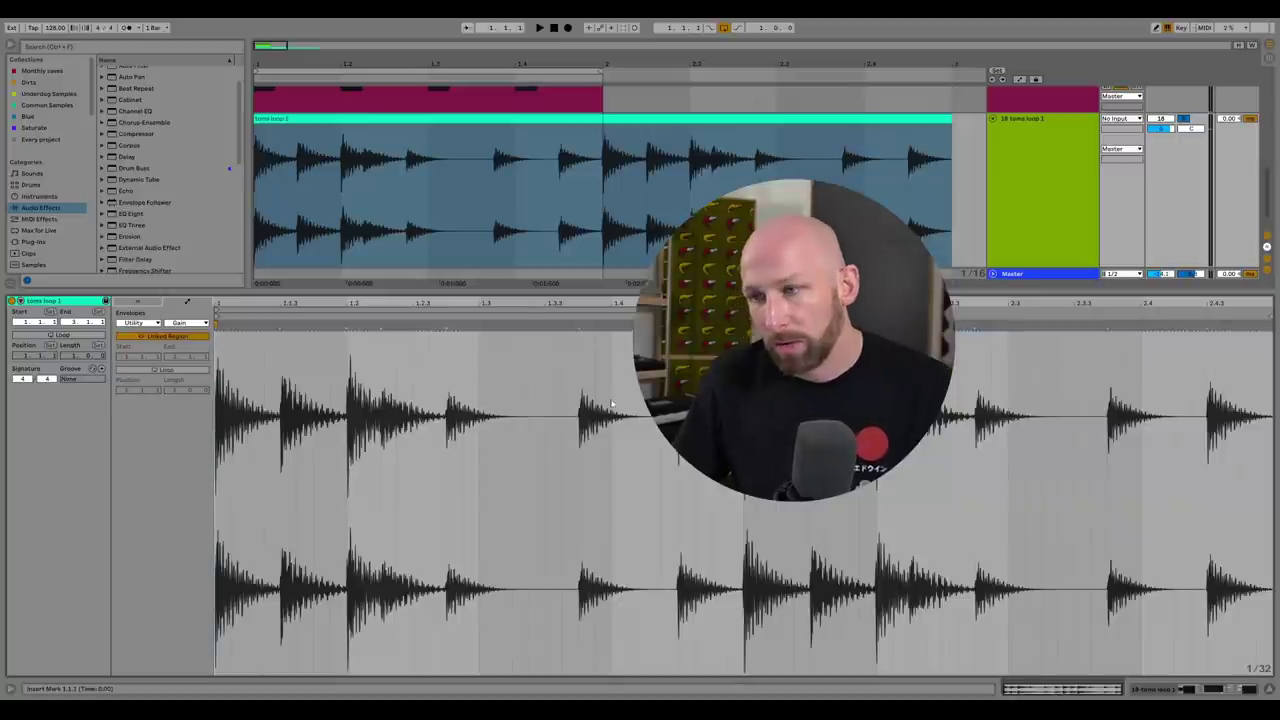
Set a 1/8 grid and dip the first and third eighth steps to about 48% gain.
key("b")
mouse_move(498, 420)
left_mouse_down()
mouse_move(579, 441)
mouse_move(1135, 439)
mouse_move(1232, 583)
left_mouse_up()
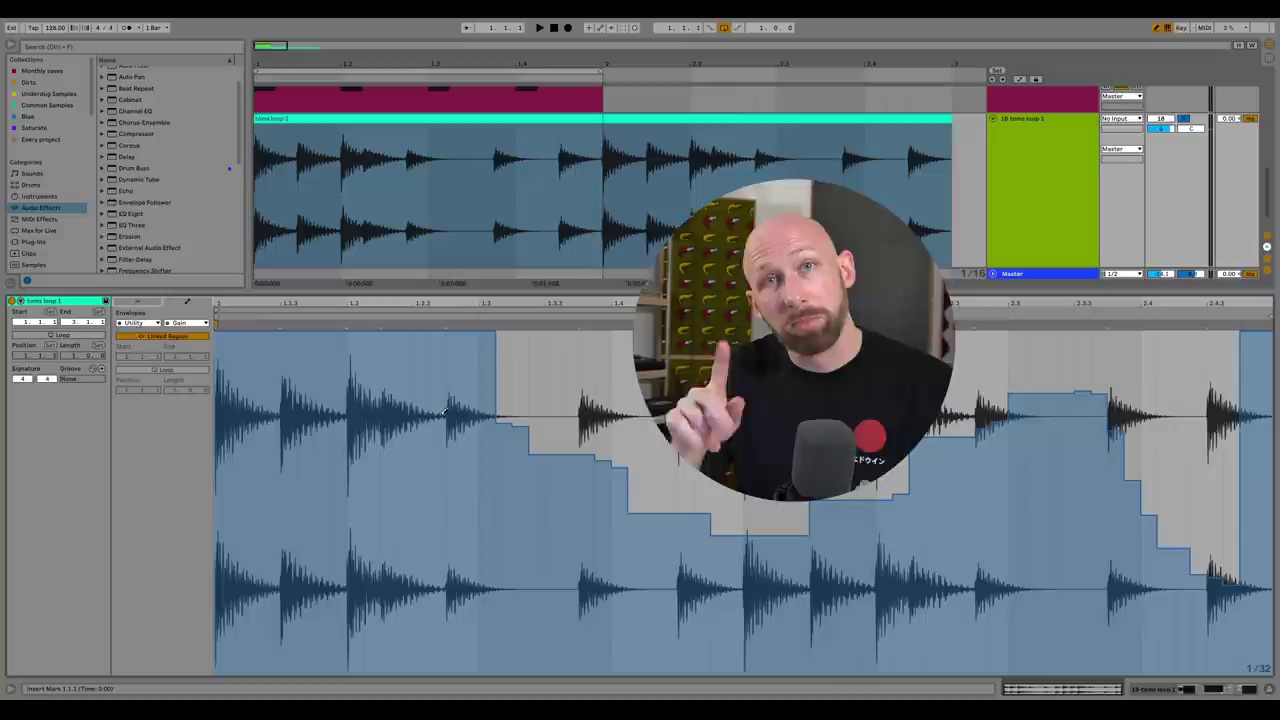
key("ctrl+z")
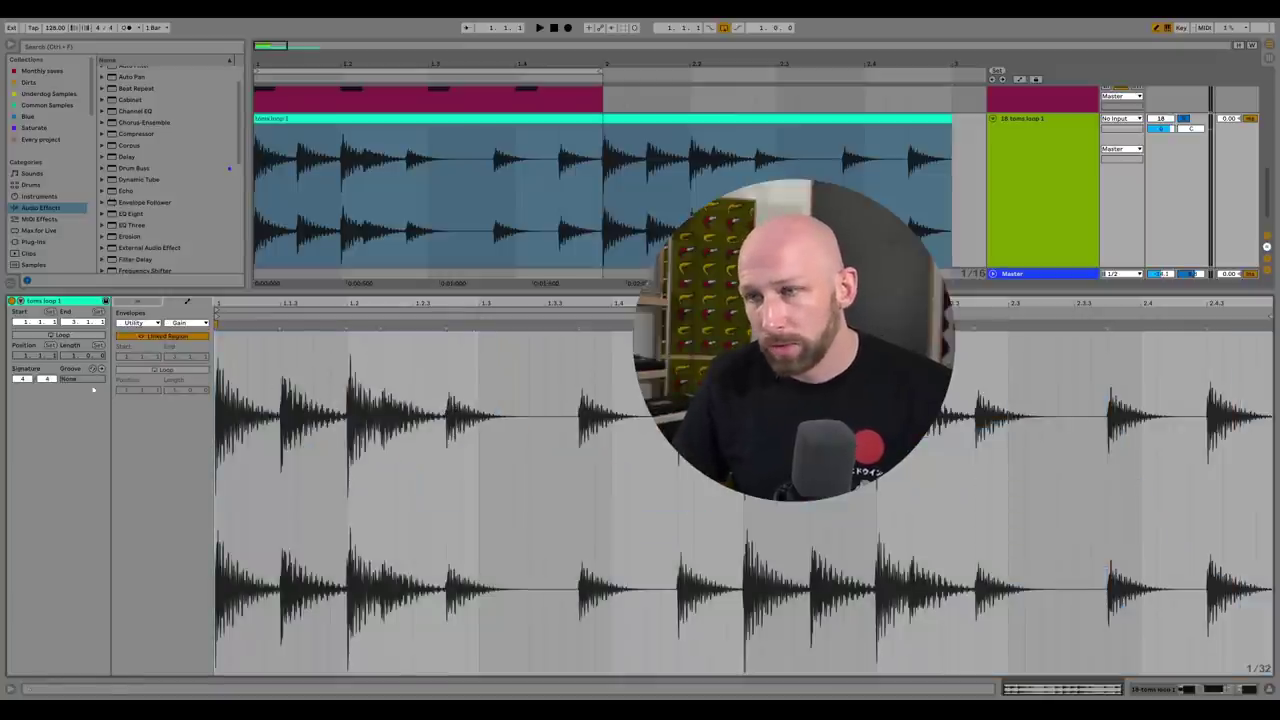
right_click(412, 404)
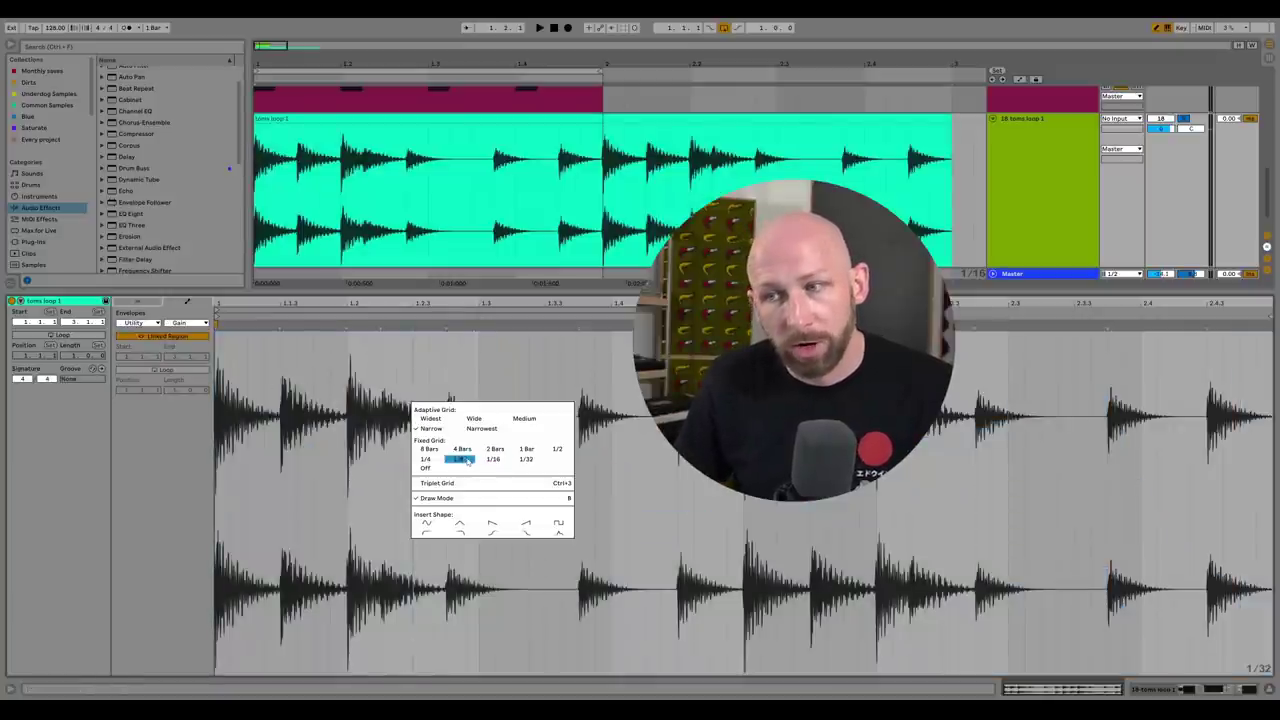
left_click(462, 459)
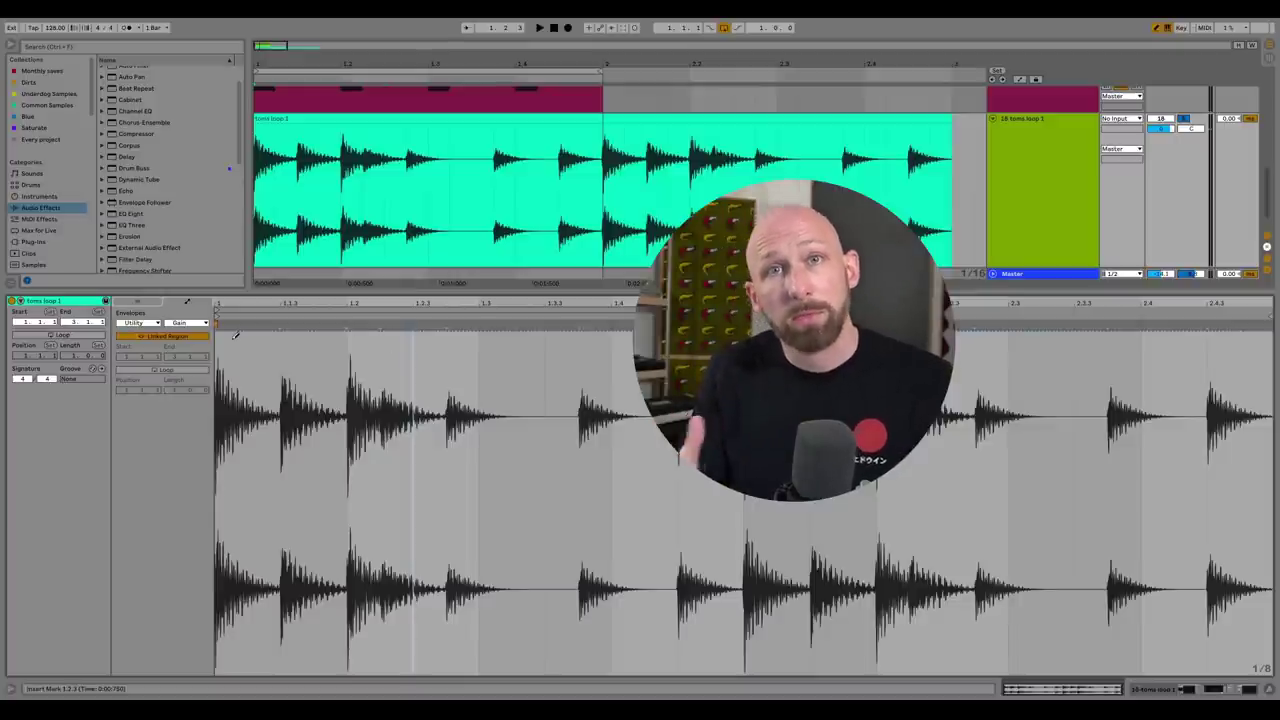
left_click_drag(235, 337, 240, 524)
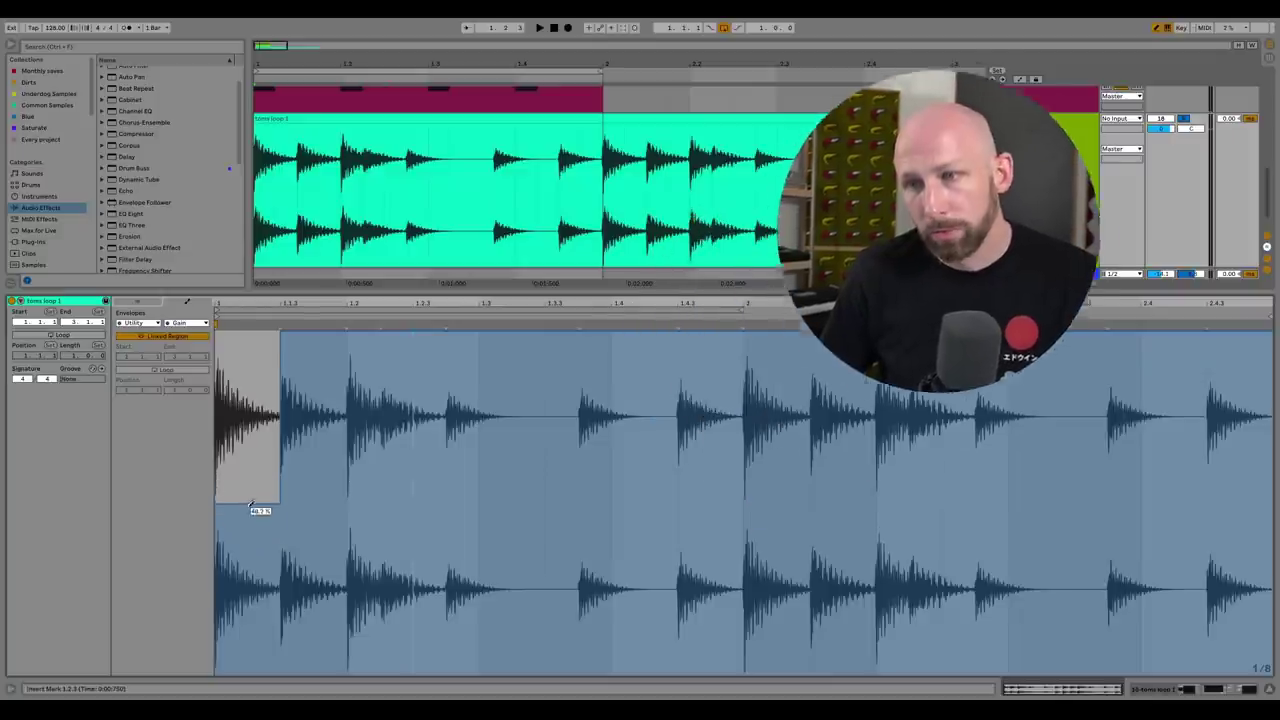
left_click_drag(375, 371, 384, 507)
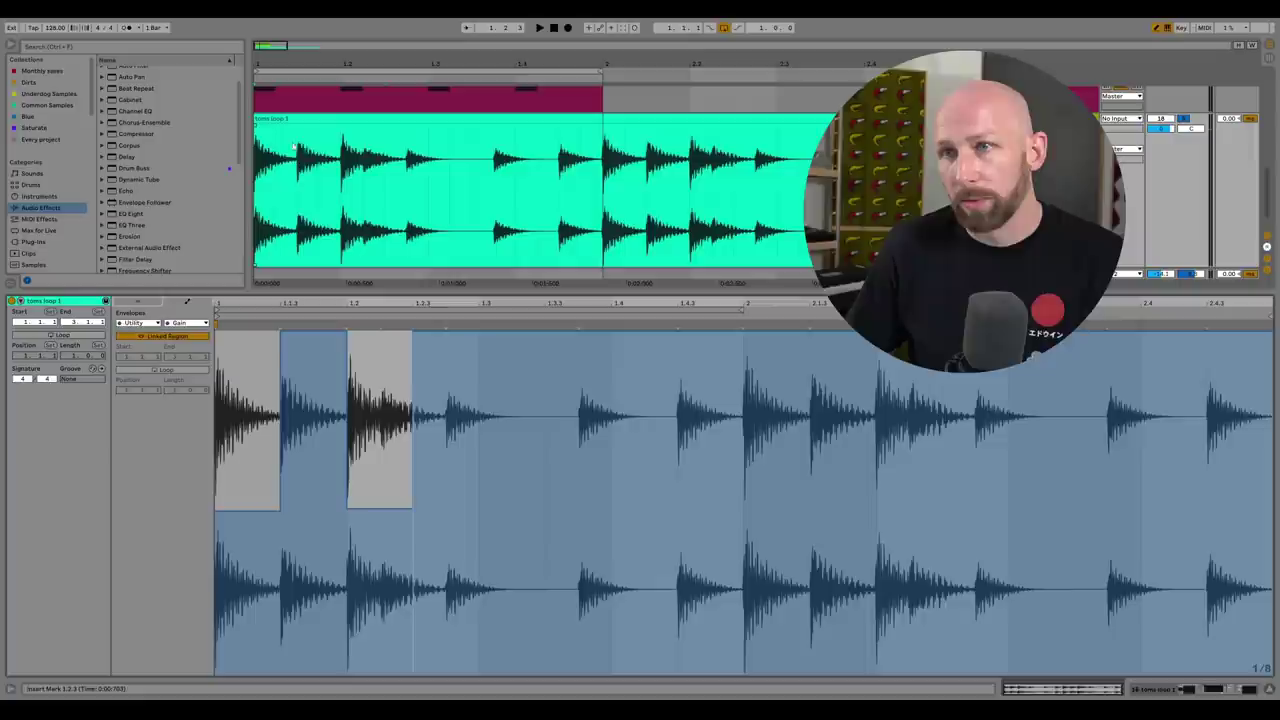
key("space")
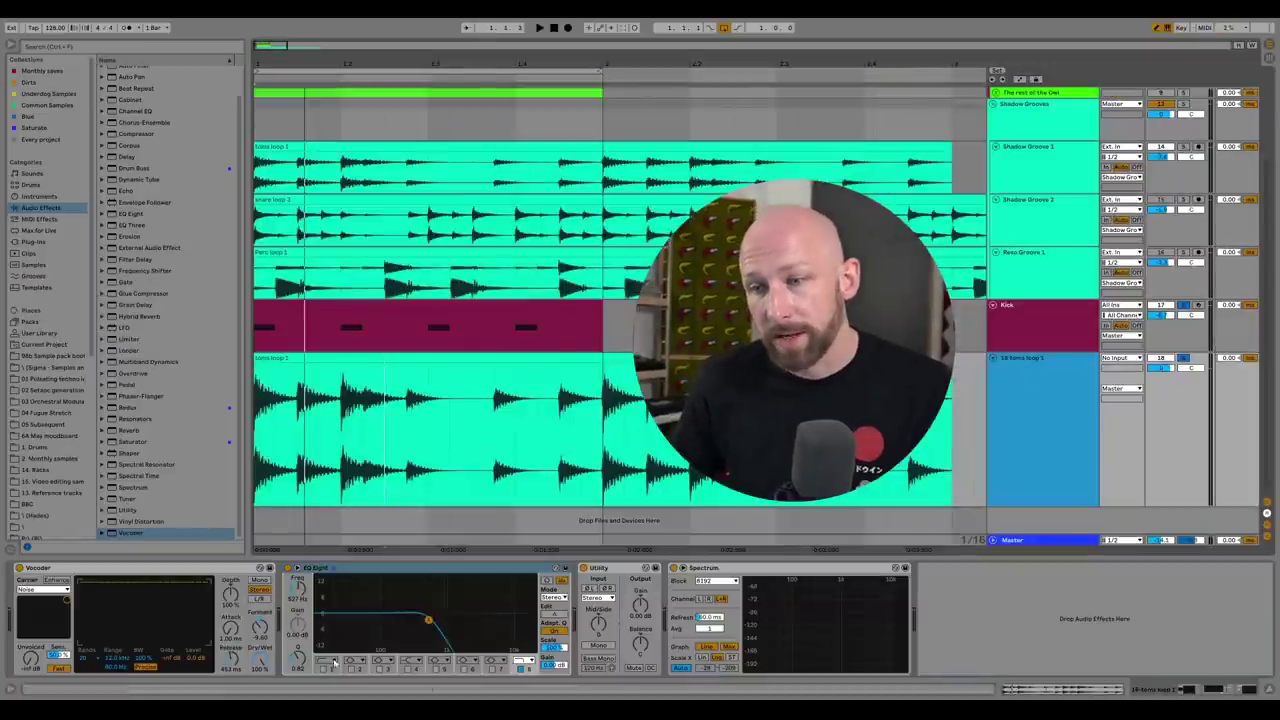
Enable EQ Eight band 1 as a low cut, narrowing the toms to a low band near 80 Hz.
left_click(322, 668)
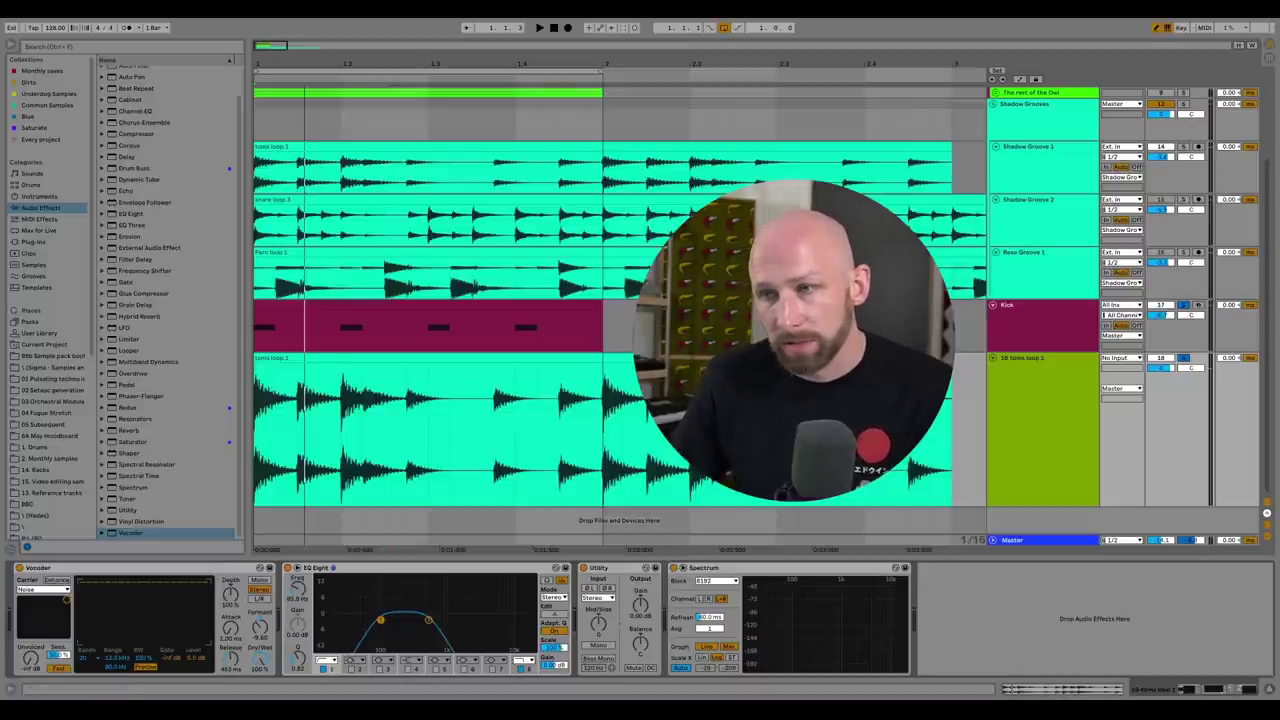
key("space")
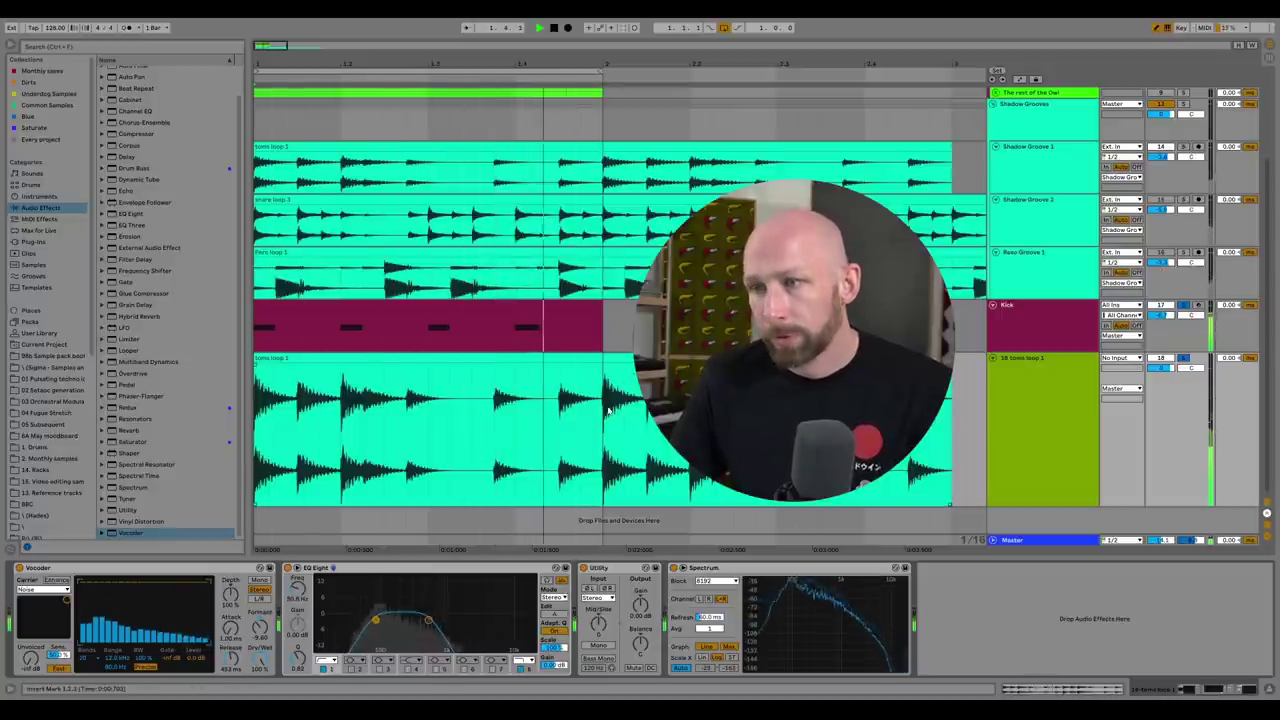
key("space")
scroll(614, 406, "up", 3)
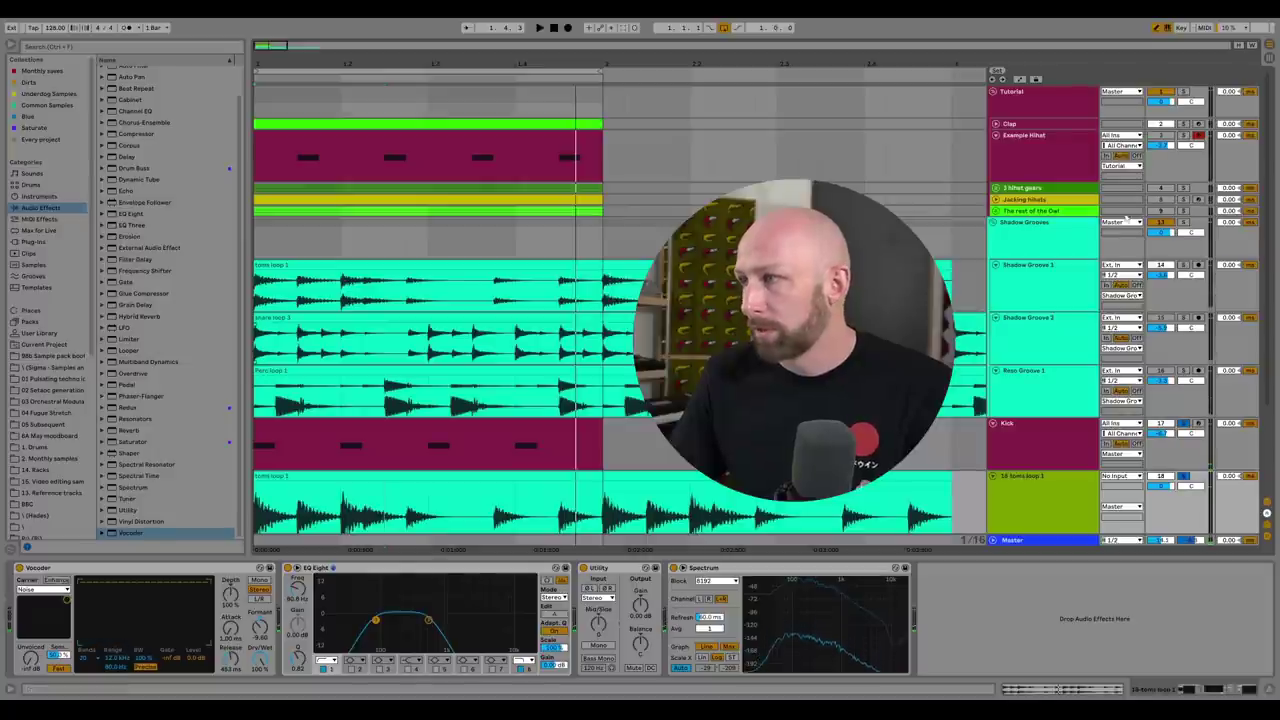
scroll(614, 406, "down", 3)
Play the groove from the loop start, then select the Reso Groove 1 track.
key("space")
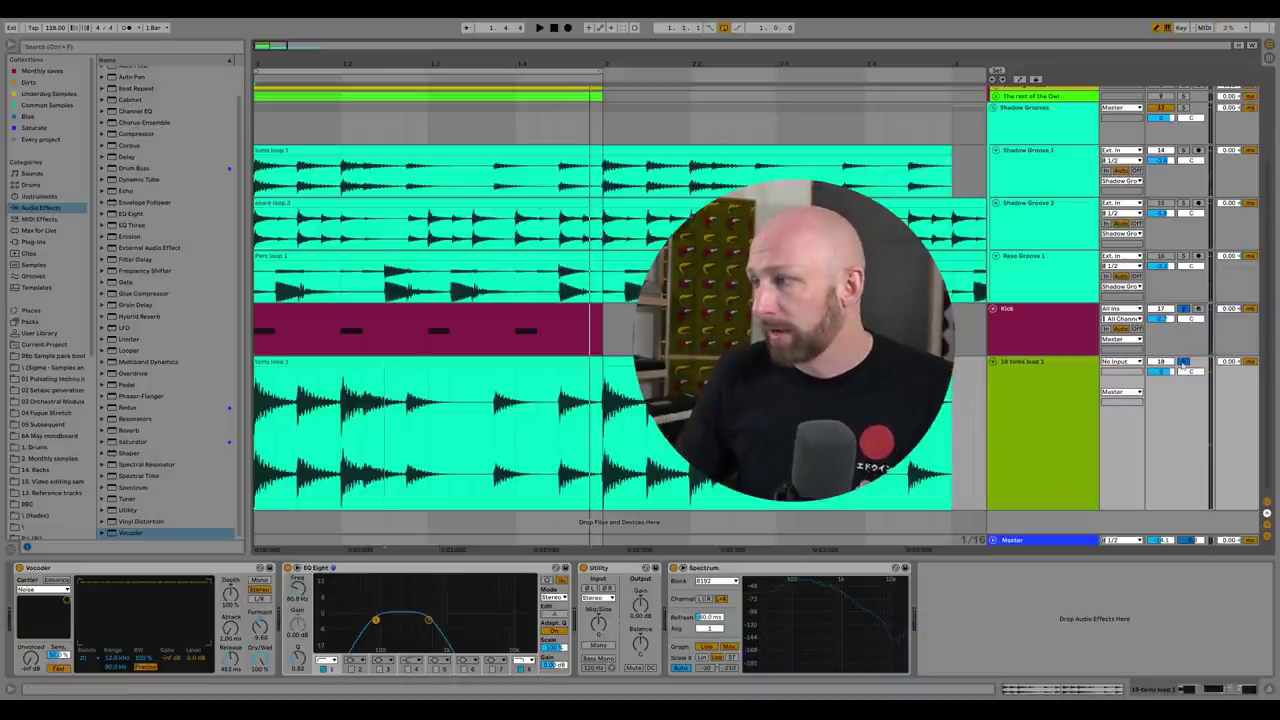
key("space")
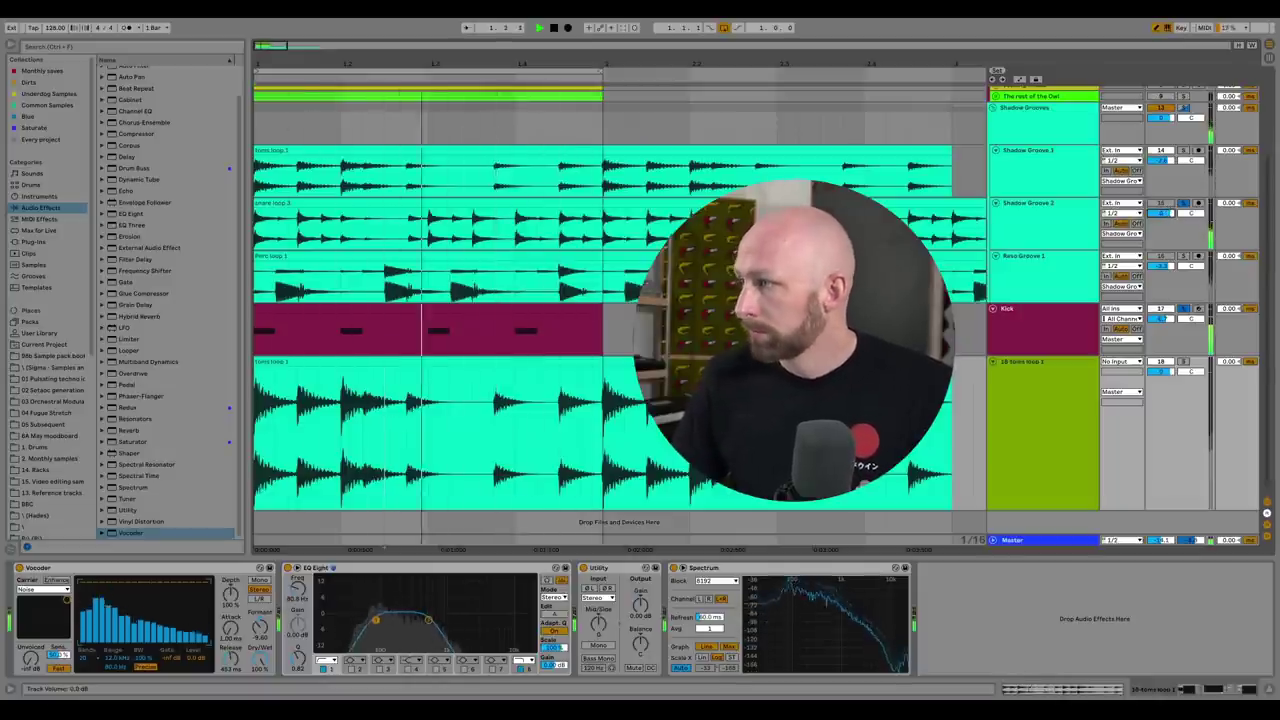
key("space")
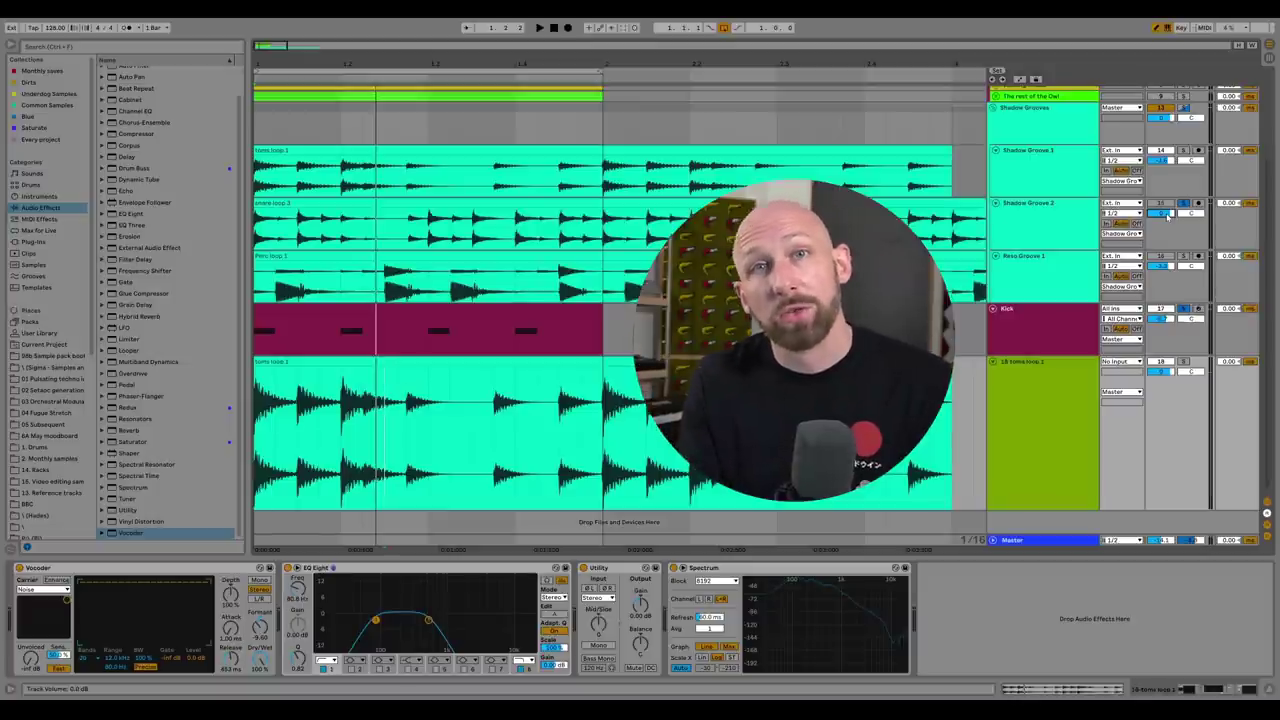
left_click(1185, 262)
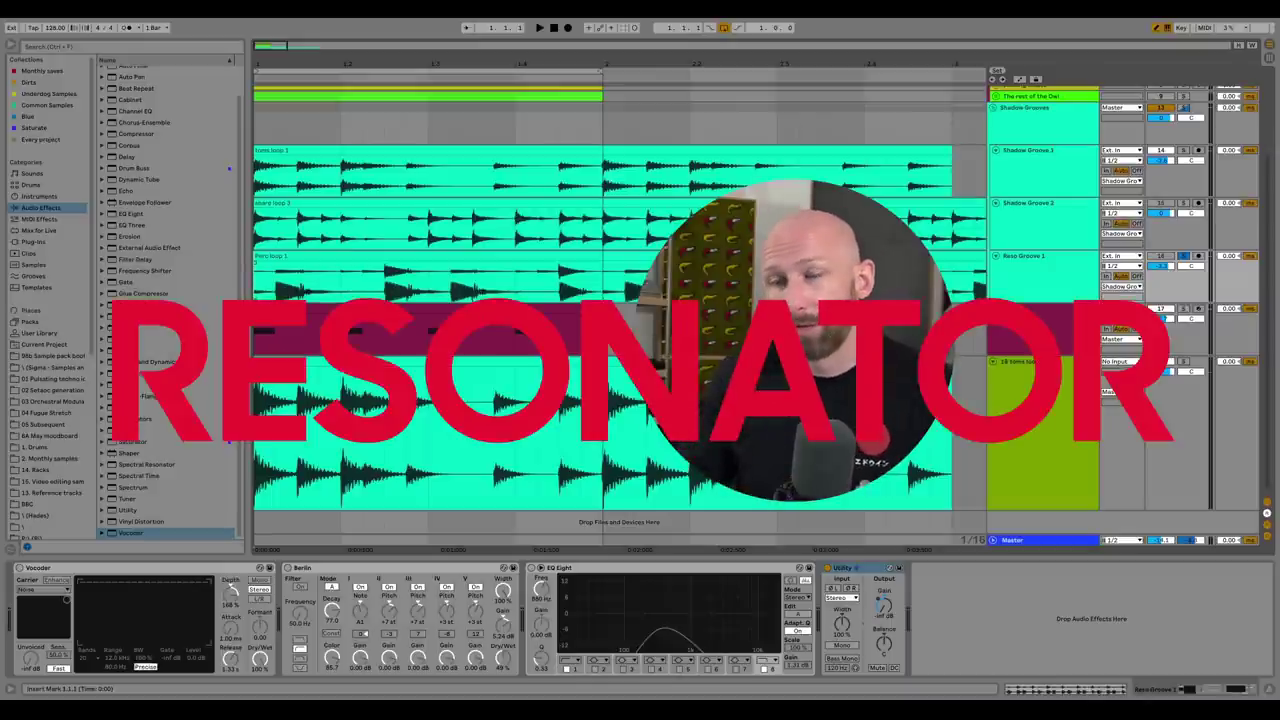
Switch on the Vocoder heading the Reso Groove 1 chain and listen to the resonant groove.
key("space")
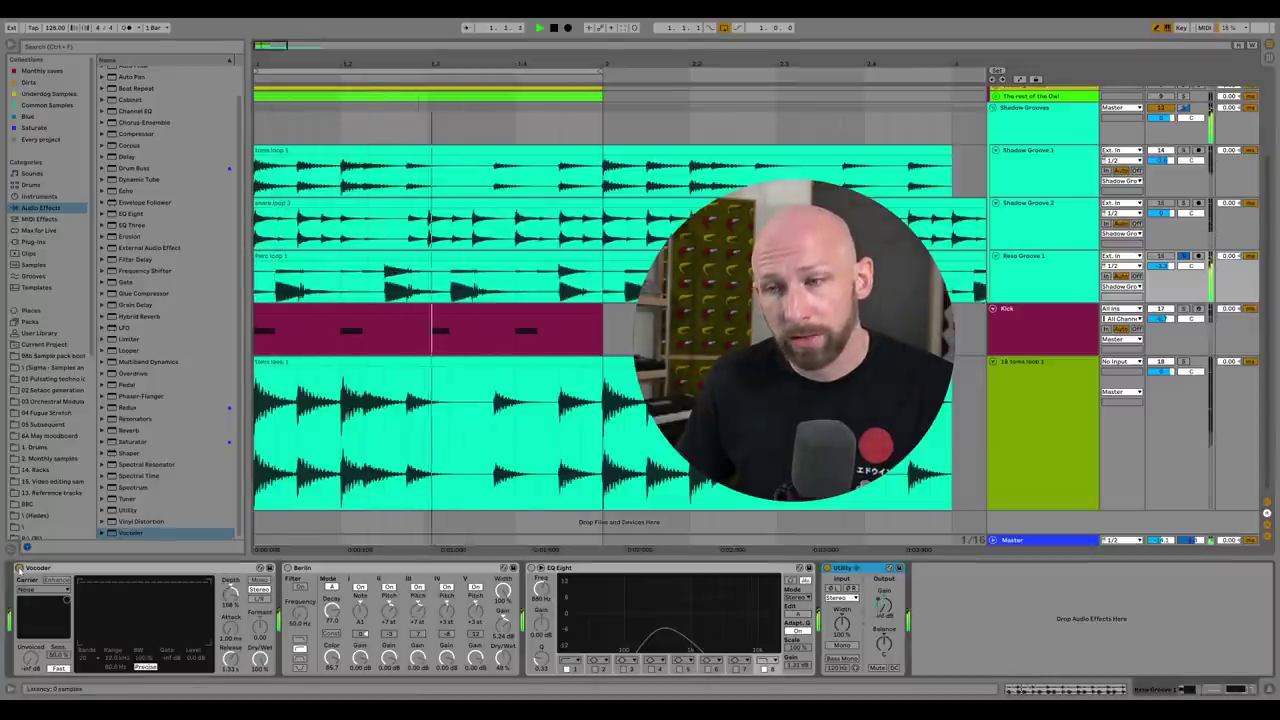
left_click(19, 567)
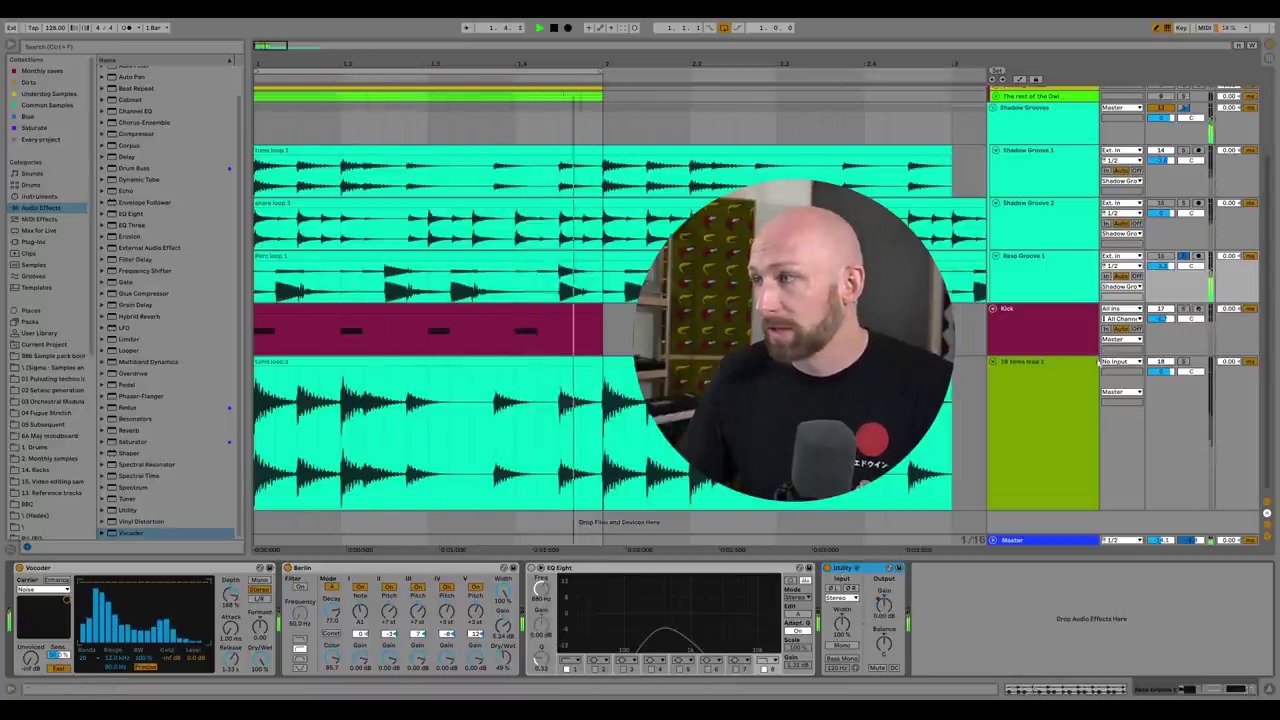
scroll(600, 300, "up", 3)
scroll(600, 300, "down", 2)
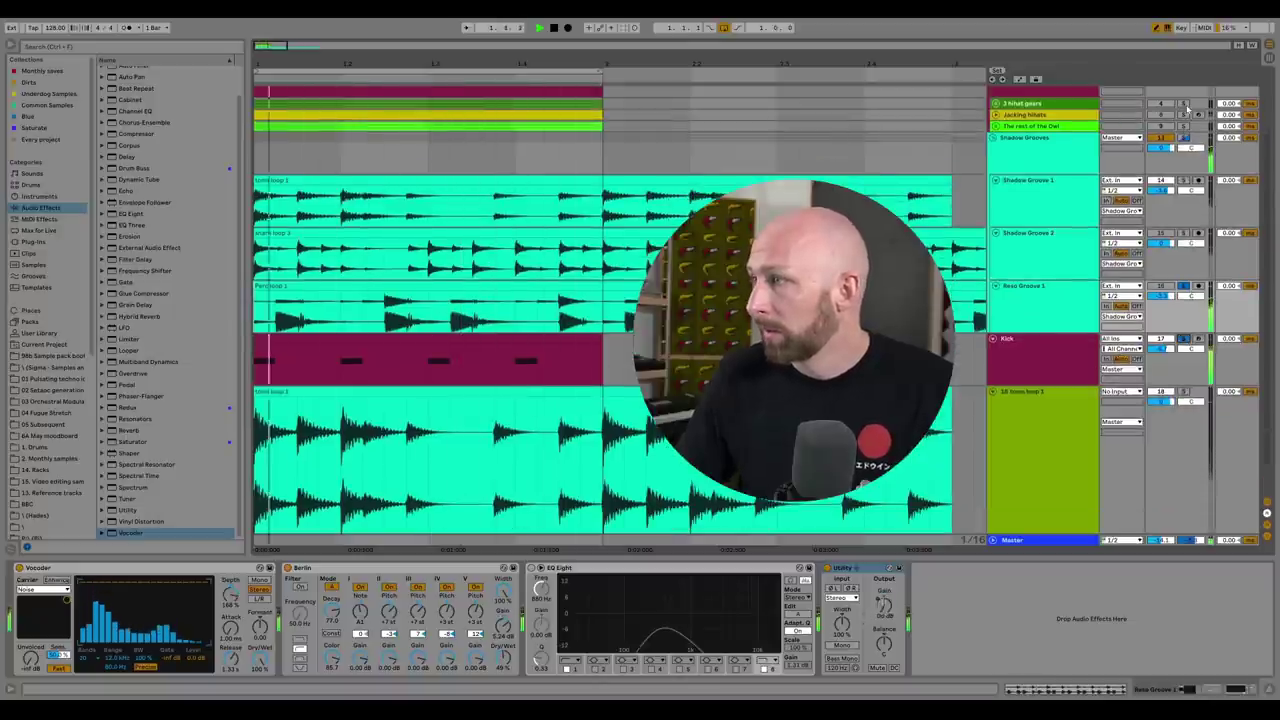
scroll(1015, 335, "down", 2)
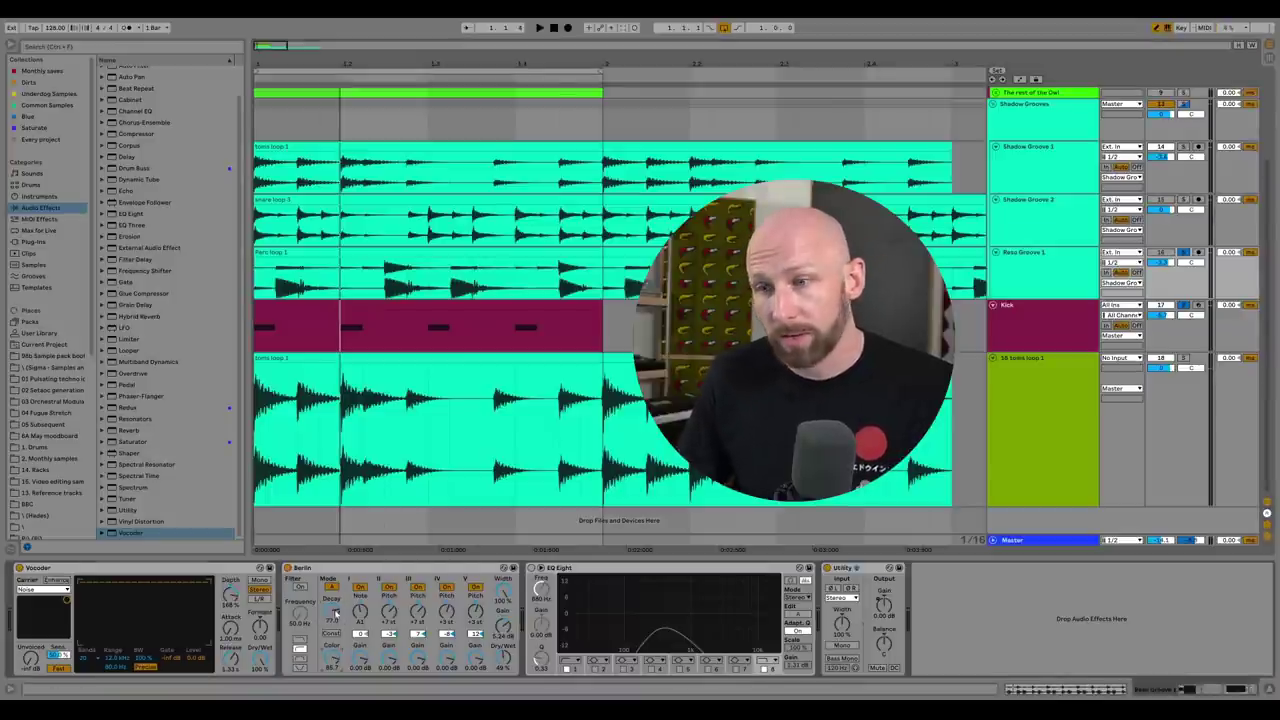
key("space")
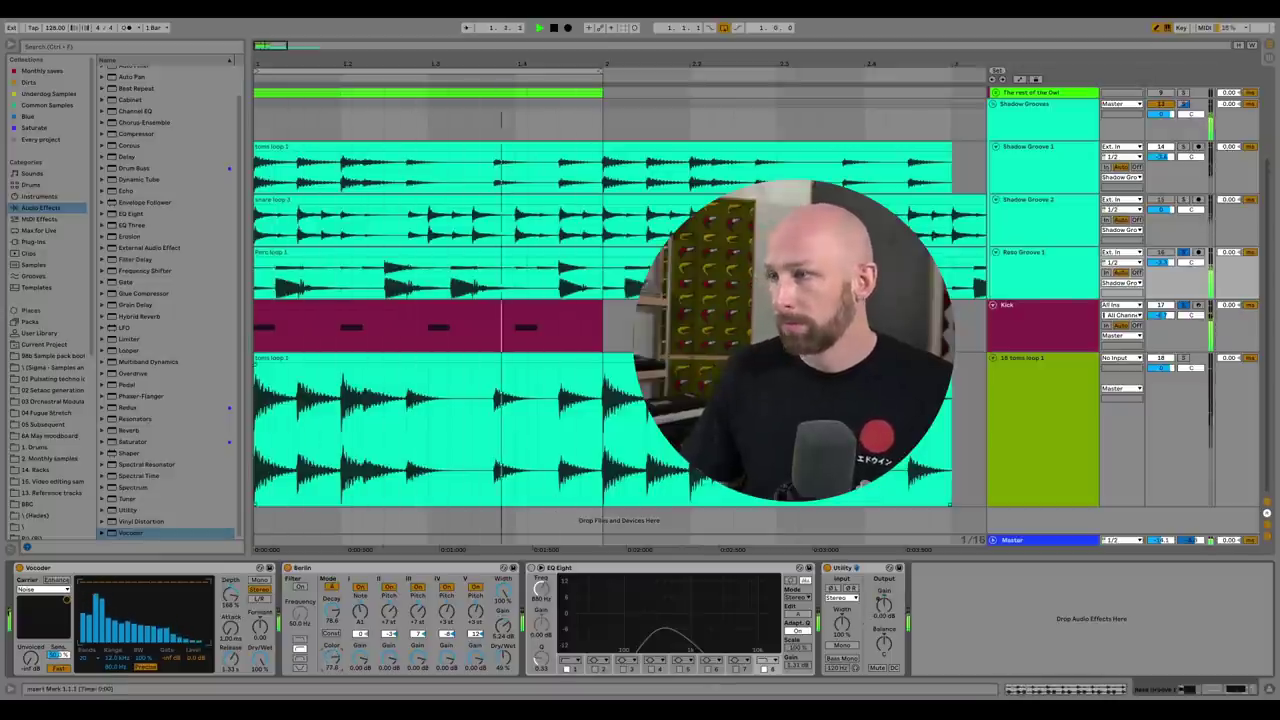
key("space")
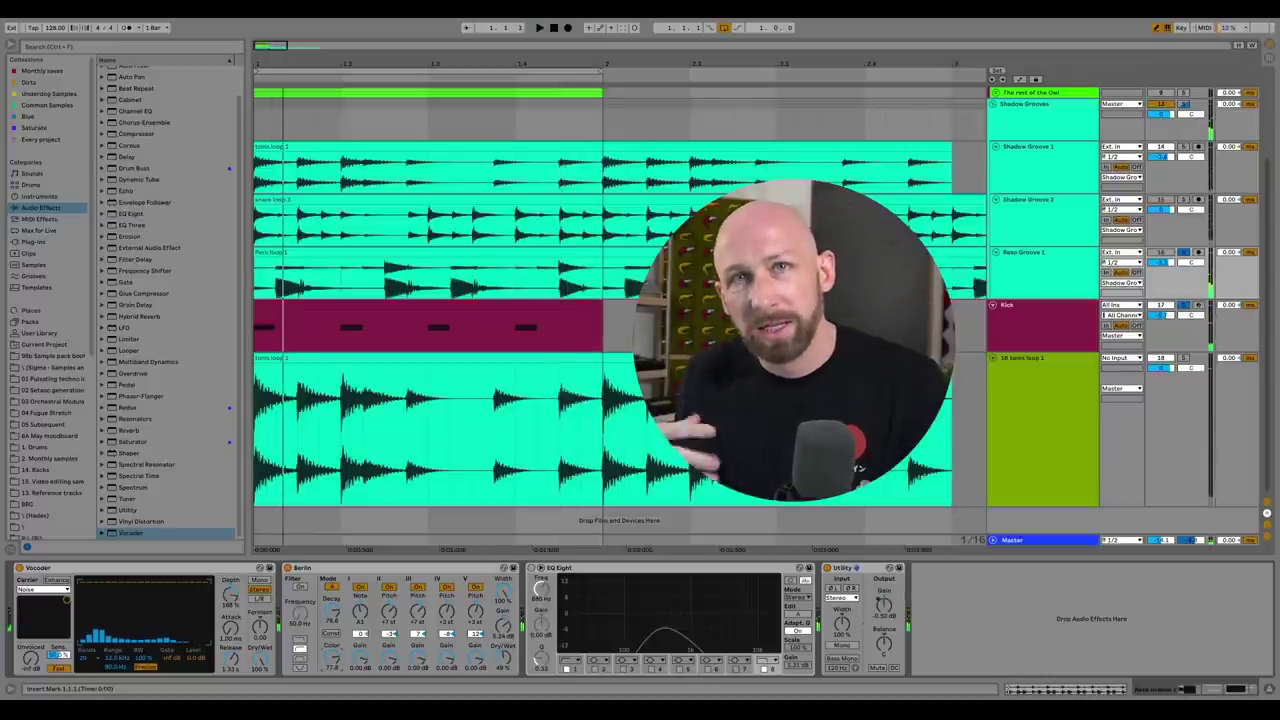